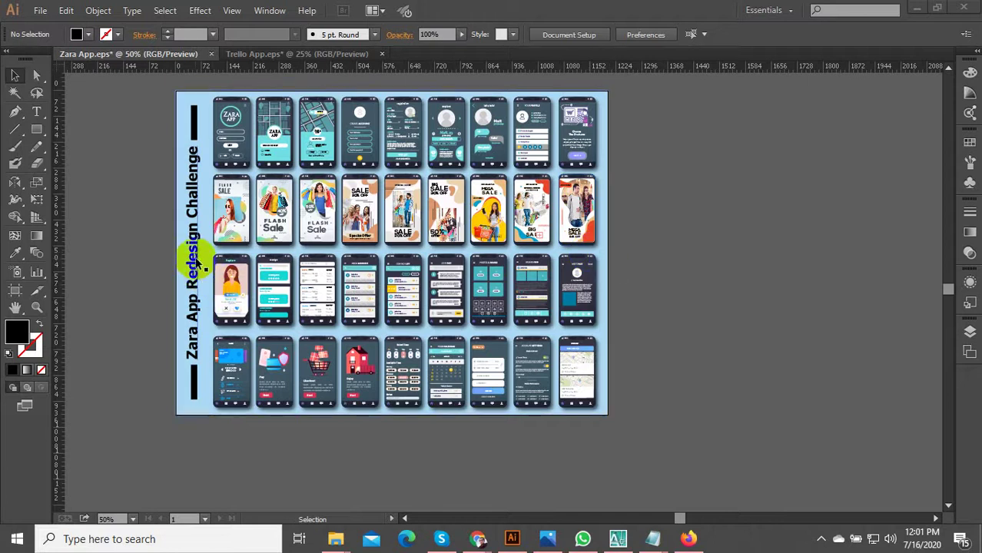
# Step: Examine the login screens and the sale promotion screens in the upper two rows of the Zara App artboard
pyautogui.click(697, 238)
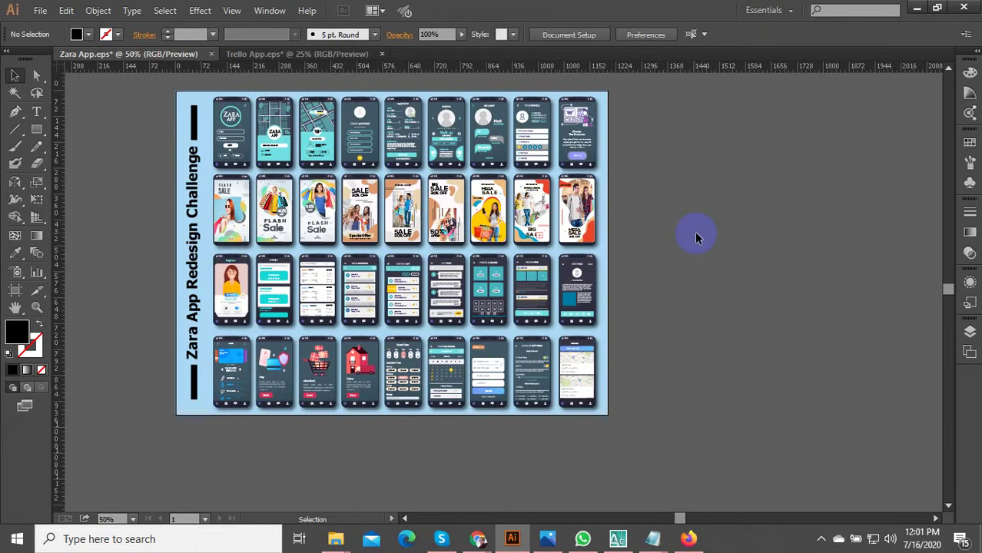
pyautogui.click(553, 245)
pyautogui.scroll(2, 221, 154)
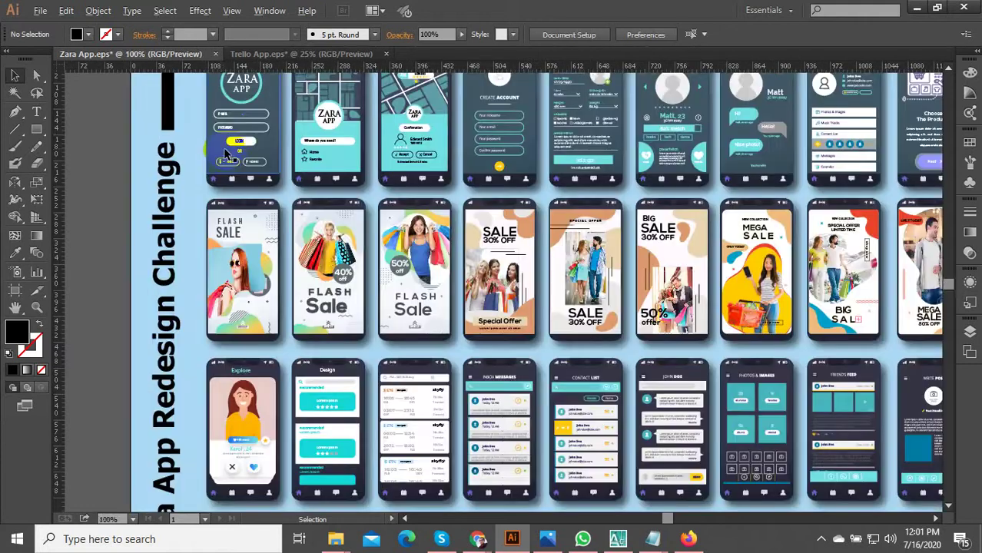
pyautogui.scroll(-1, 228, 157)
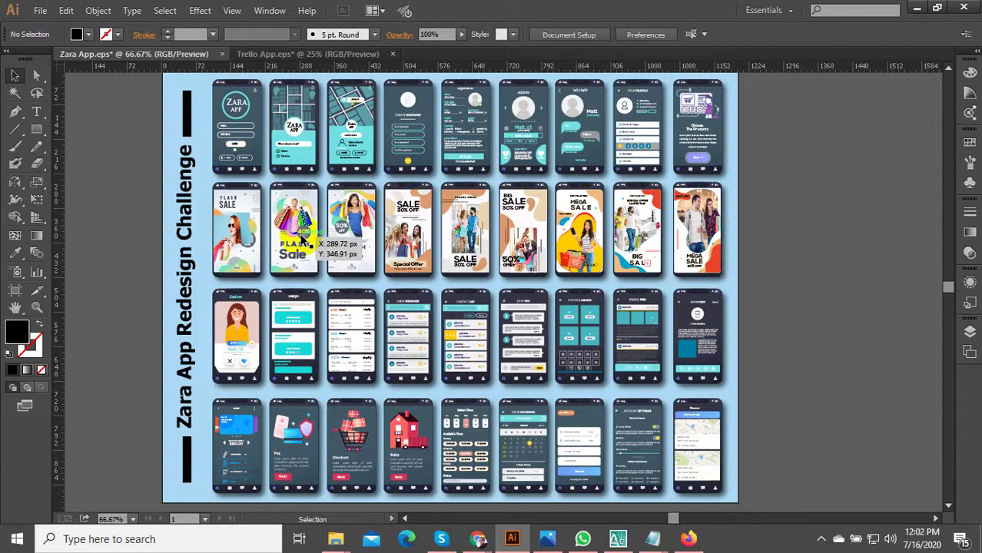
pyautogui.scroll(2, 222, 229)
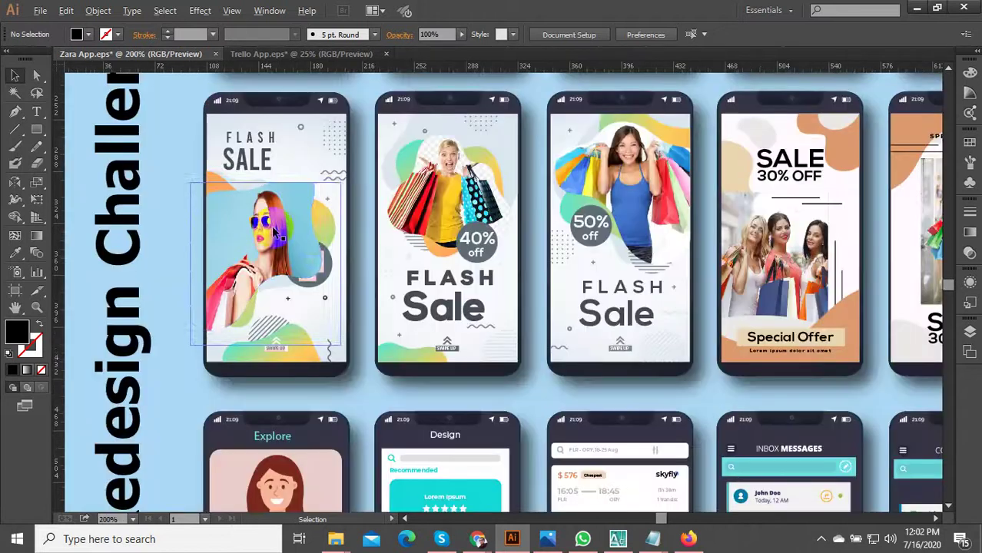
pyautogui.scroll(3, 312, 240)
pyautogui.scroll(-3, 314, 240)
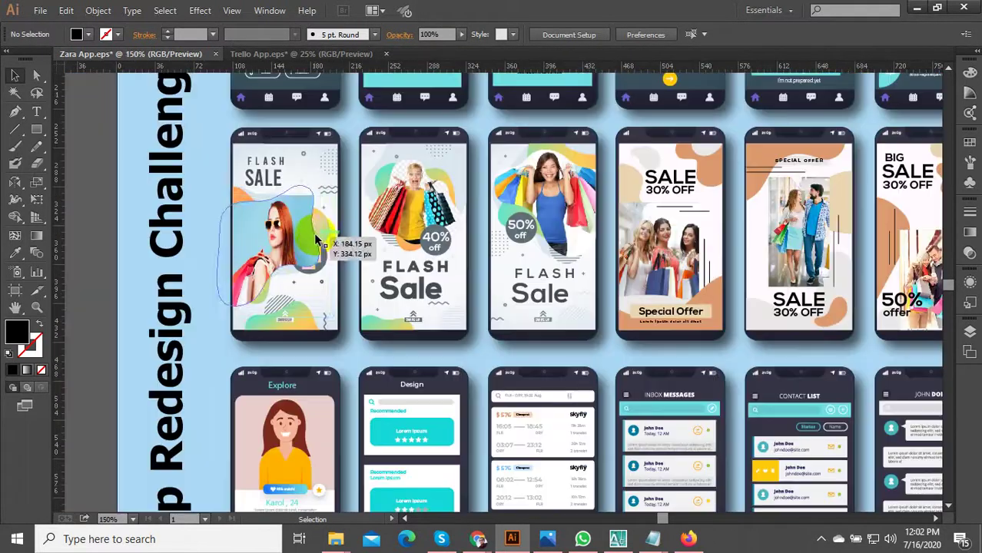
pyautogui.scroll(-1, 332, 259)
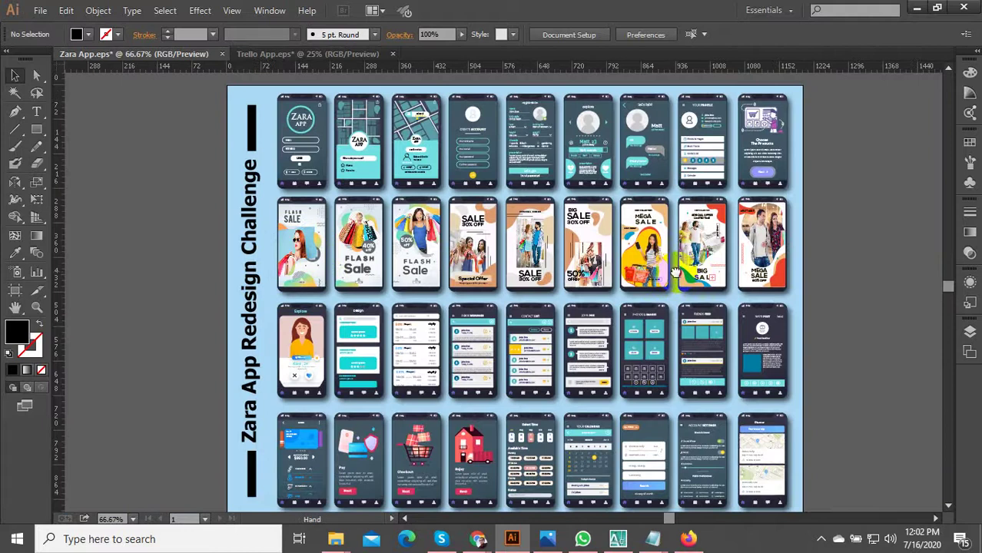
pyautogui.scroll(3, 669, 265)
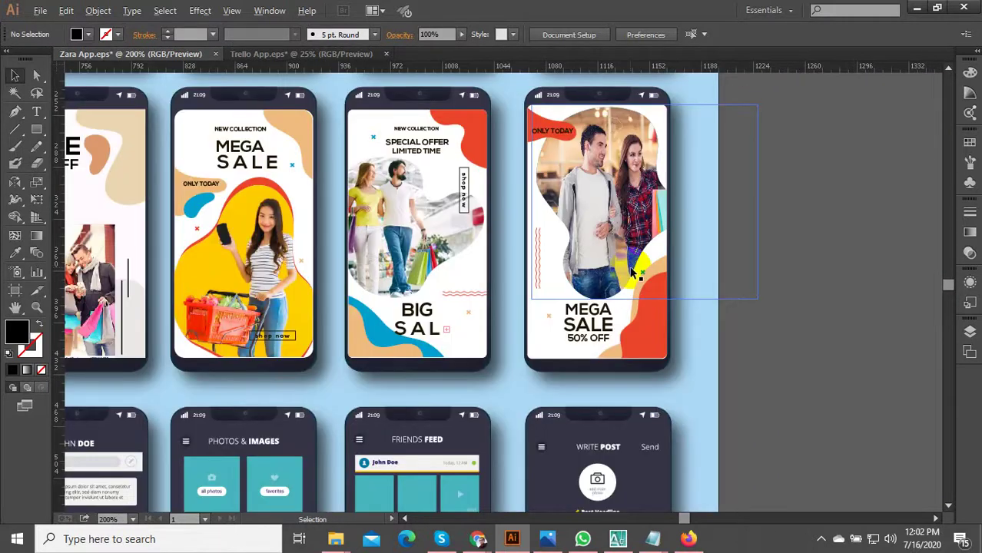
pyautogui.scroll(-3, 631, 270)
pyautogui.scroll(2, 433, 294)
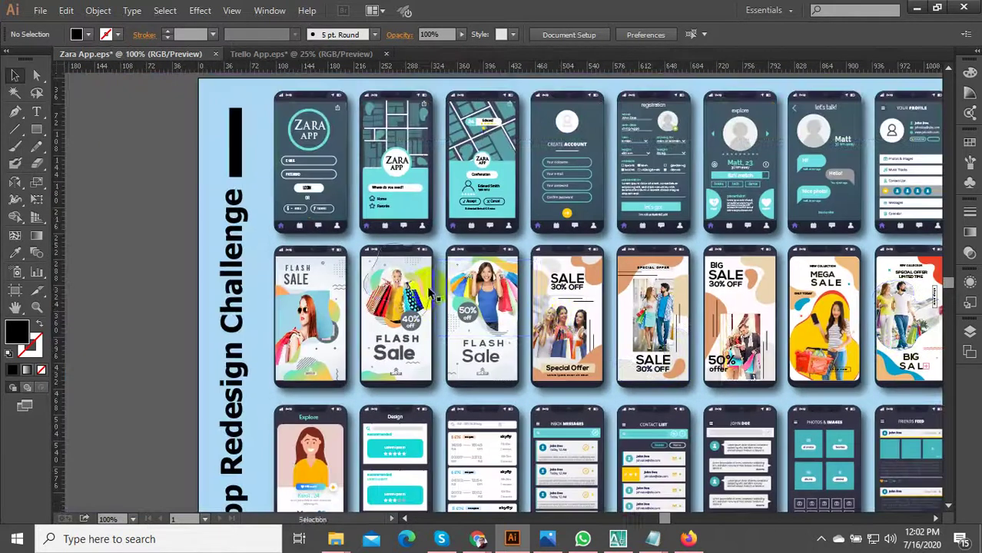
pyautogui.scroll(3, 432, 294)
pyautogui.scroll(-2, 391, 293)
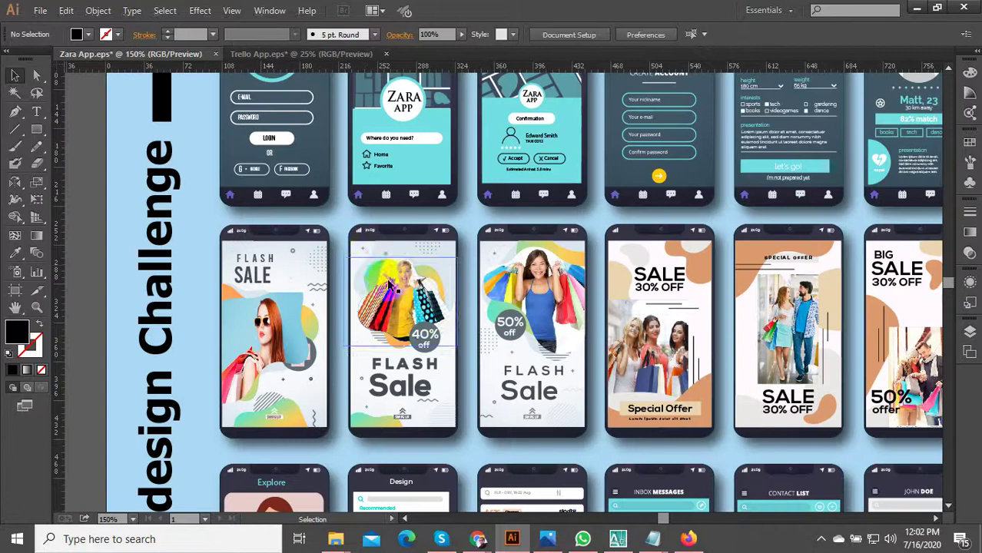
# Step: Inspect the registration, messaging, contact, photo, payment and calendar screens across the artboard's rows
pyautogui.moveTo(381, 258); pyautogui.dragTo(377, 385)
pyautogui.moveTo(456, 316); pyautogui.dragTo(278, 314)
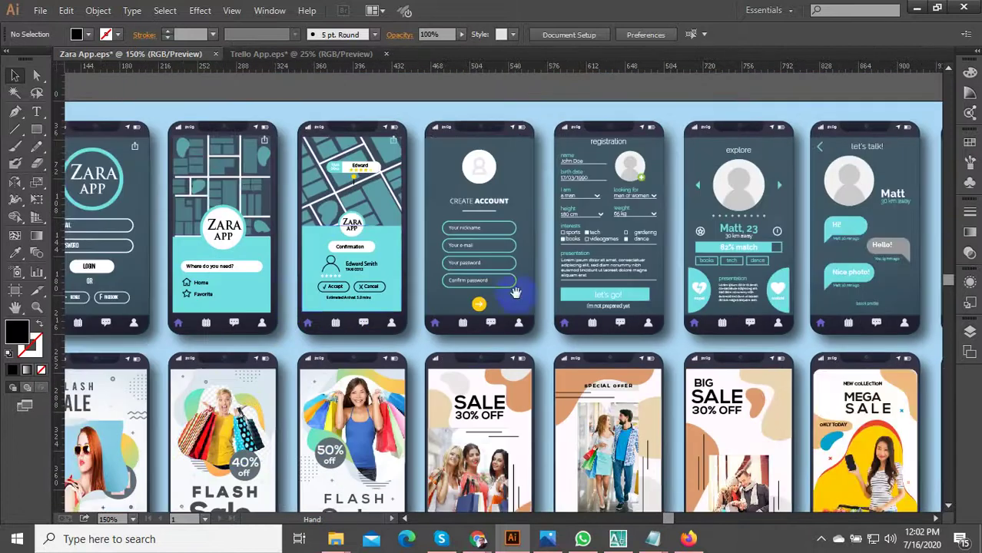
pyautogui.moveTo(516, 293); pyautogui.dragTo(323, 291)
pyautogui.moveTo(548, 351); pyautogui.dragTo(535, 270)
pyautogui.moveTo(568, 395); pyautogui.dragTo(565, 286)
pyautogui.moveTo(629, 400); pyautogui.dragTo(647, 188)
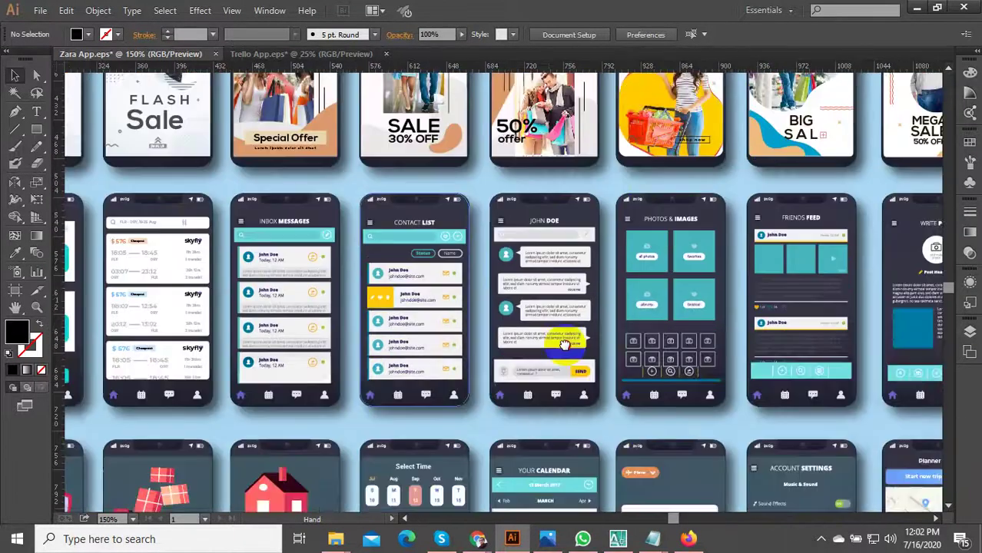
pyautogui.moveTo(563, 359); pyautogui.dragTo(589, 263)
pyautogui.scroll(-2, 507, 385)
pyautogui.moveTo(509, 390); pyautogui.dragTo(516, 280)
pyautogui.scroll(2, 326, 322)
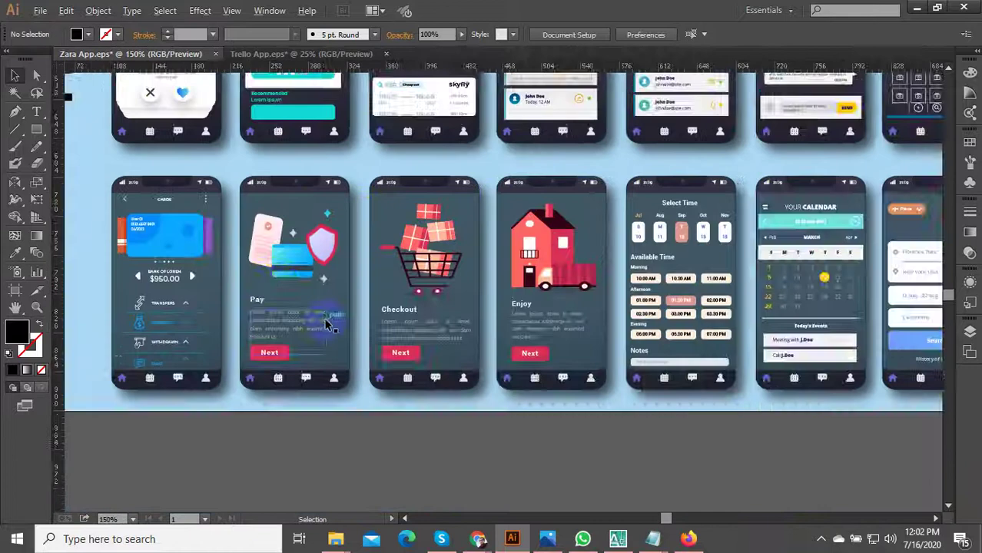
# Step: Duplicate the complete Zara App login phone mockup onto the empty pasteboard beside the artboard
pyautogui.moveTo(297, 287); pyautogui.dragTo(443, 406)
pyautogui.moveTo(379, 322); pyautogui.dragTo(369, 464)
pyautogui.moveTo(369, 235); pyautogui.dragTo(369, 362)
pyautogui.moveTo(360, 265); pyautogui.dragTo(348, 369)
pyautogui.moveTo(373, 203); pyautogui.dragTo(380, 390)
pyautogui.scroll(1, 242, 156)
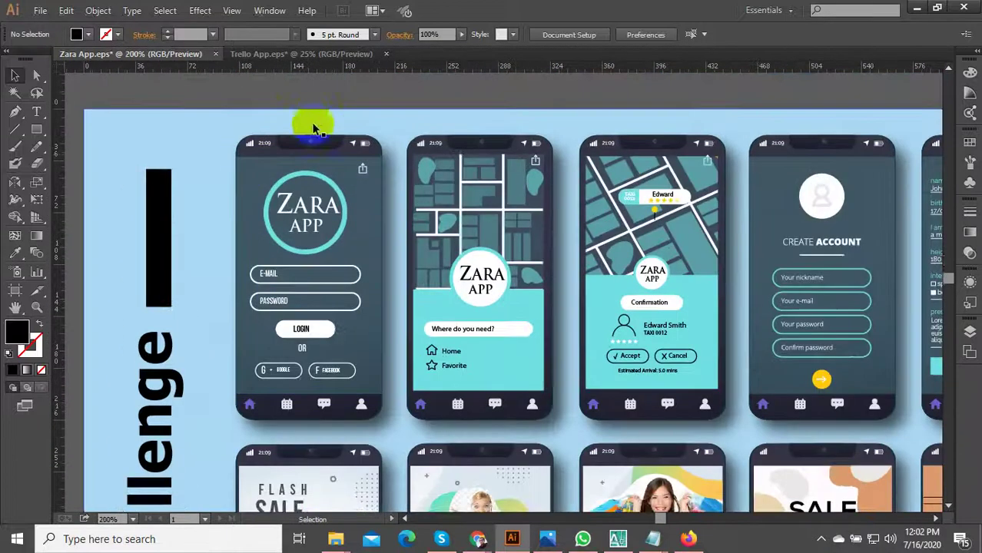
pyautogui.scroll(1, 313, 138)
pyautogui.click(317, 165)
pyautogui.scroll(-2, 373, 257)
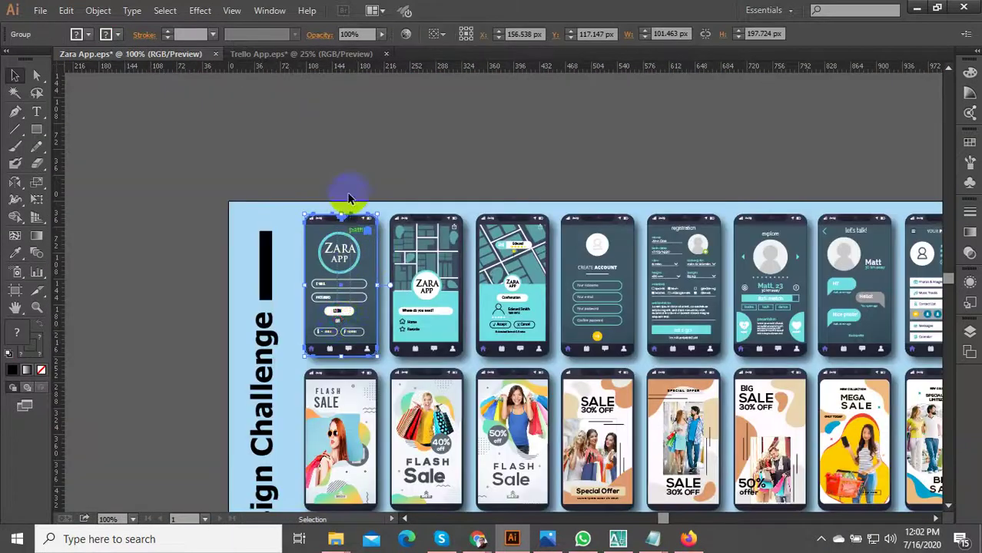
pyautogui.moveTo(323, 360); pyautogui.dragTo(322, 360)
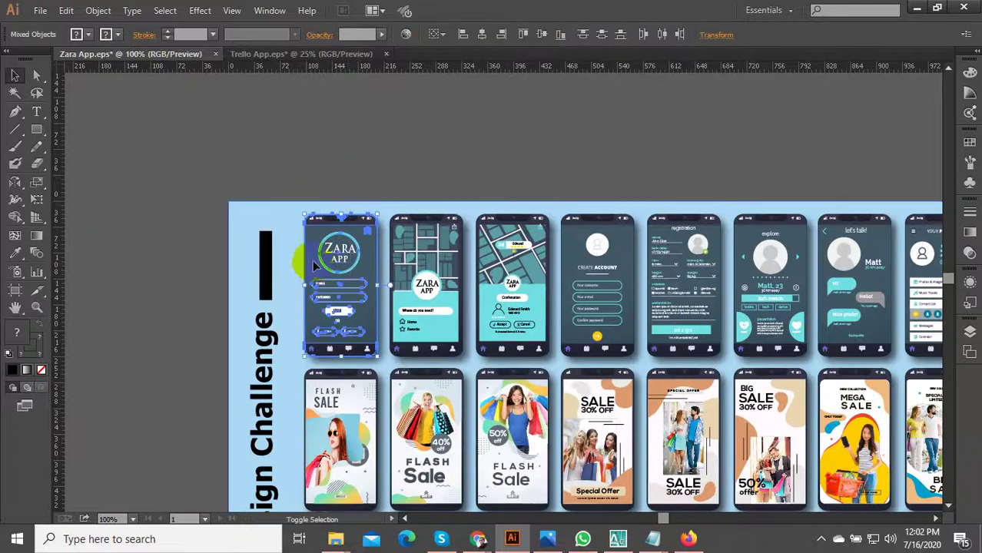
pyautogui.moveTo(349, 264); pyautogui.dragTo(267, 280)
pyautogui.scroll(2, 226, 306)
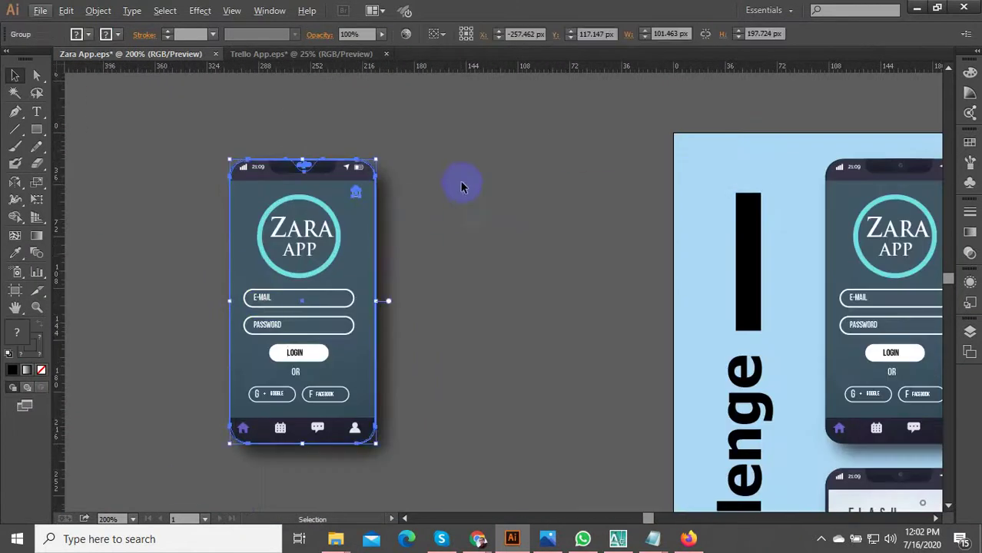
# Step: Ungroup the copied login mockup and move its semi-transparent teal rectangle to the right of the phone
pyautogui.rightClick(283, 247)
pyautogui.click(335, 314)
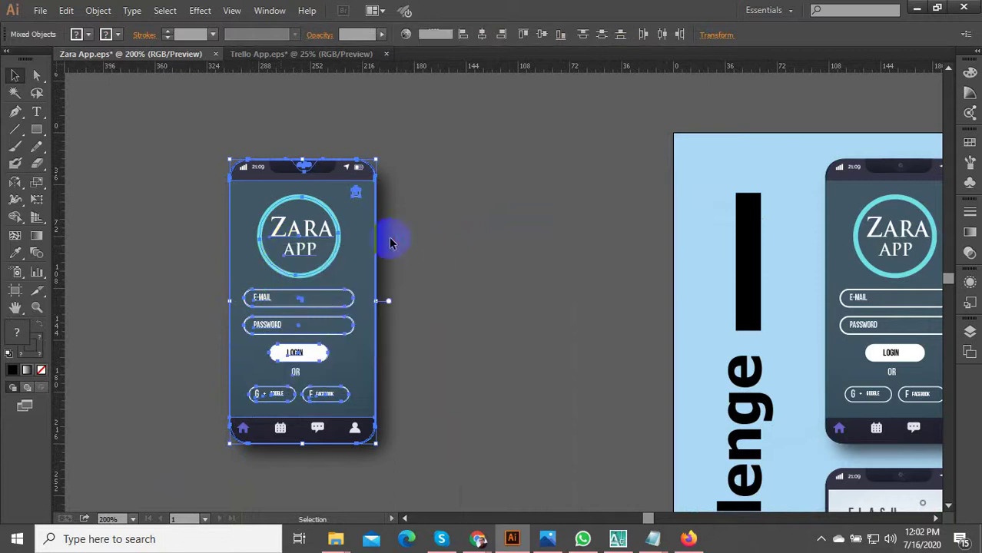
pyautogui.moveTo(362, 237); pyautogui.dragTo(550, 243)
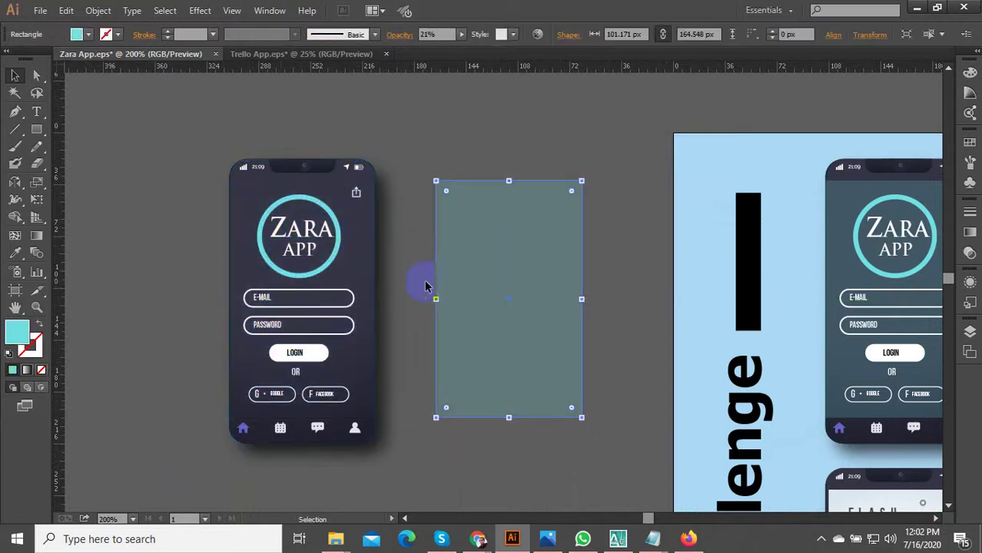
pyautogui.click(420, 284)
# Step: Move the Zara App logo and login form off the phone to its left, and shift the phone frame slightly down
pyautogui.moveTo(305, 247); pyautogui.dragTo(131, 252)
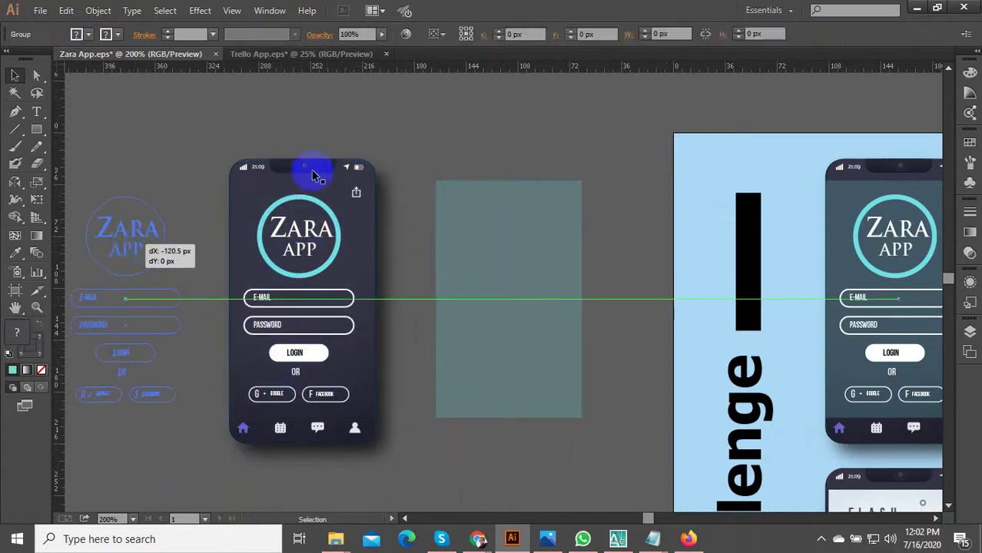
pyautogui.click(346, 139)
pyautogui.moveTo(324, 203); pyautogui.dragTo(318, 220)
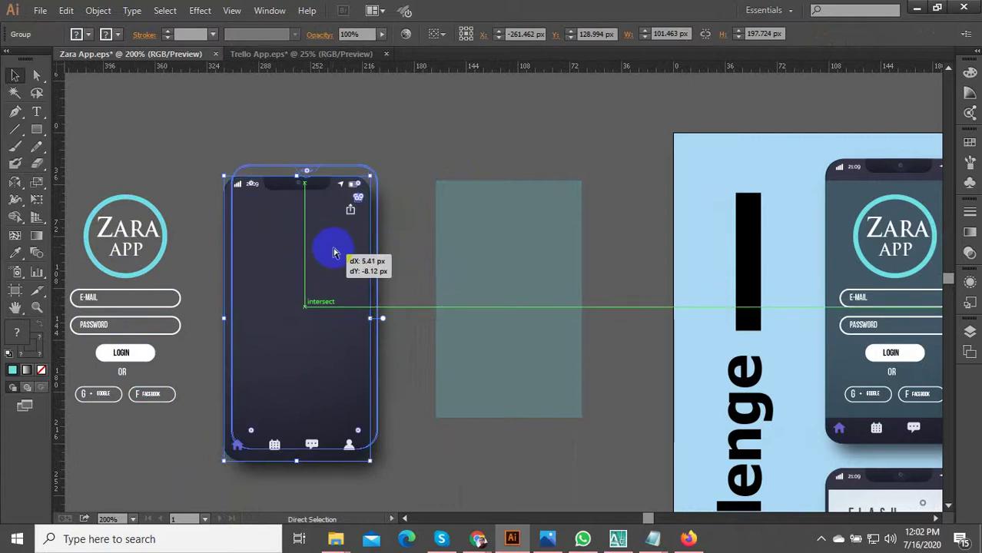
pyautogui.moveTo(405, 269); pyautogui.dragTo(462, 247)
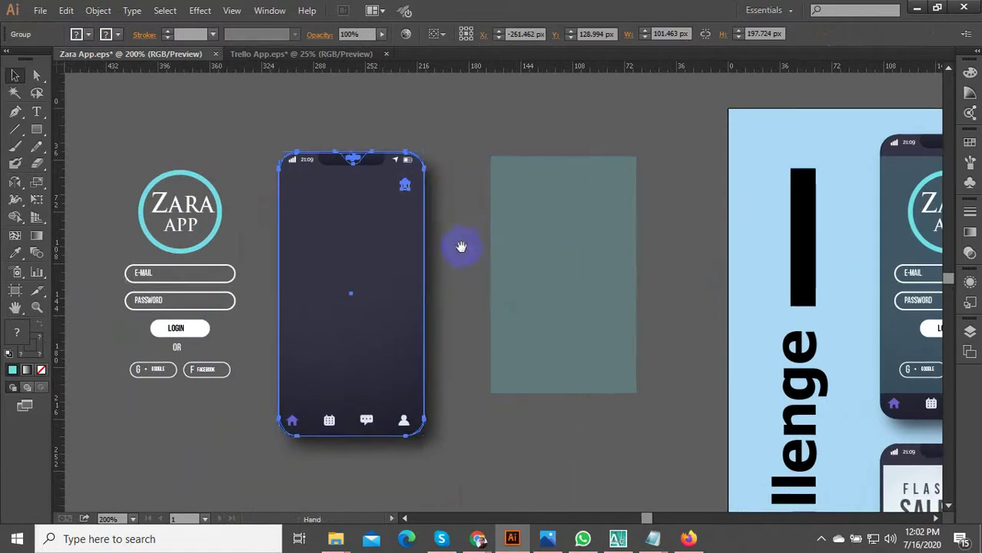
# Step: Ungroup the emptied phone frame and move its dark clip group to the far side of the login form
pyautogui.click(561, 255)
pyautogui.click(386, 312)
pyautogui.rightClick(384, 311)
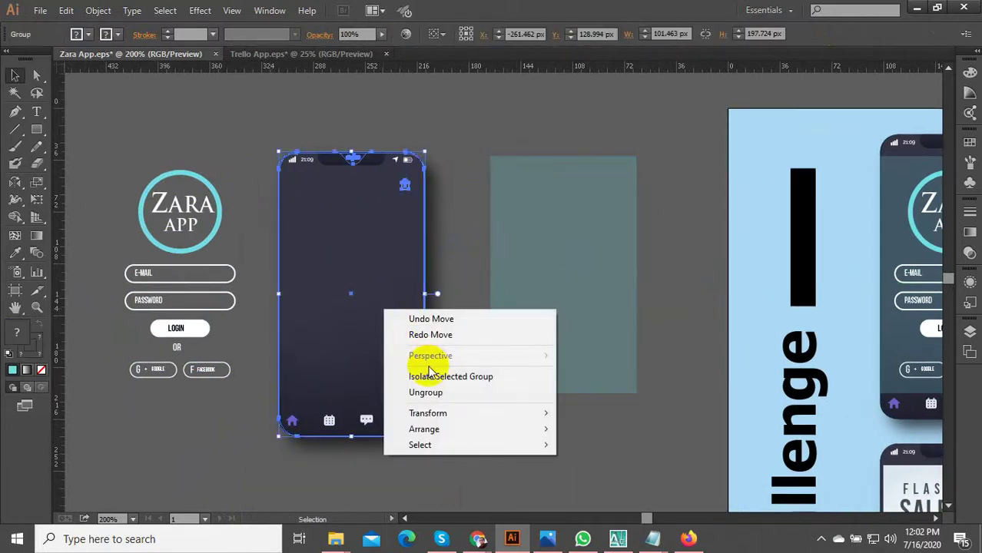
pyautogui.click(425, 392)
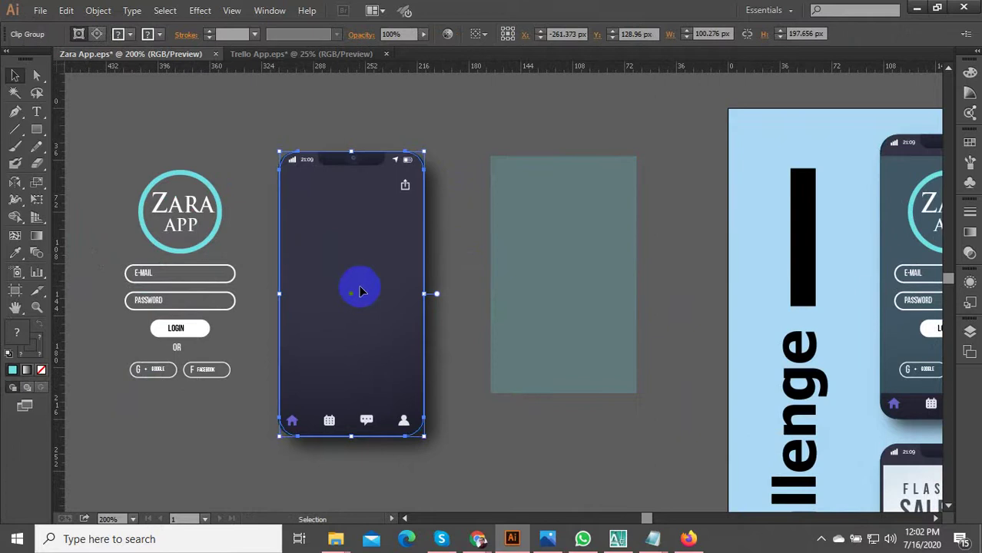
pyautogui.moveTo(365, 289); pyautogui.dragTo(60, 298)
pyautogui.moveTo(293, 298); pyautogui.dragTo(383, 287)
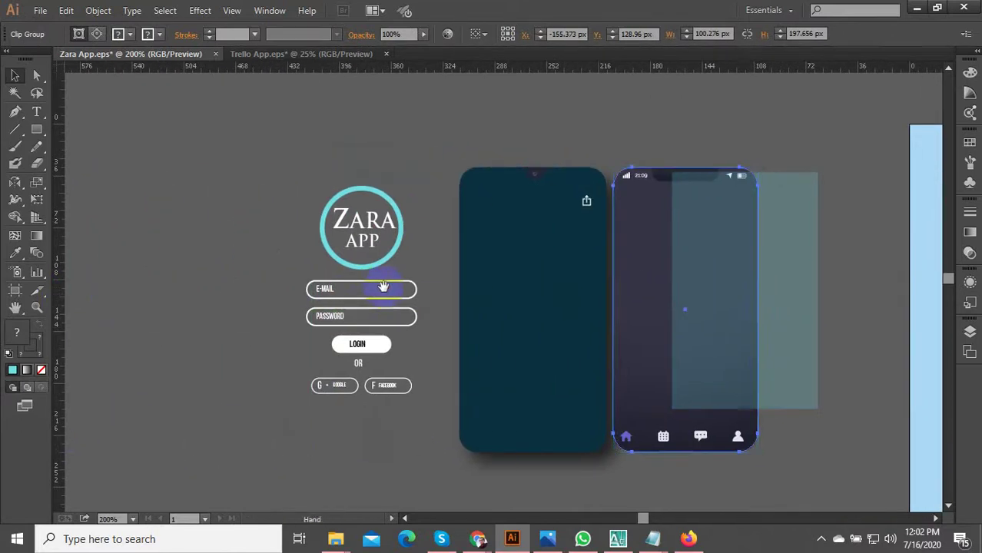
pyautogui.moveTo(631, 287); pyautogui.dragTo(143, 264)
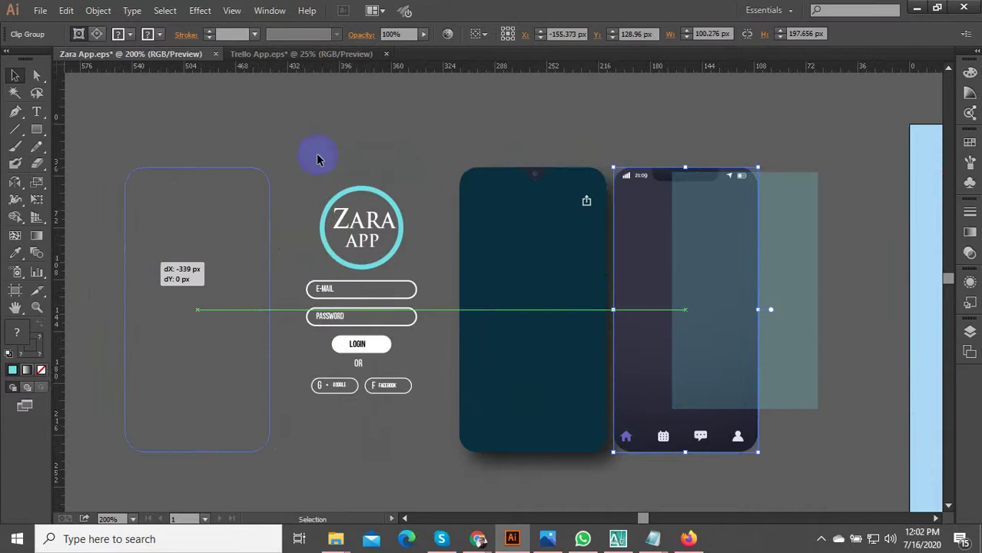
pyautogui.click(317, 155)
pyautogui.click(208, 219)
pyautogui.rightClick(208, 218)
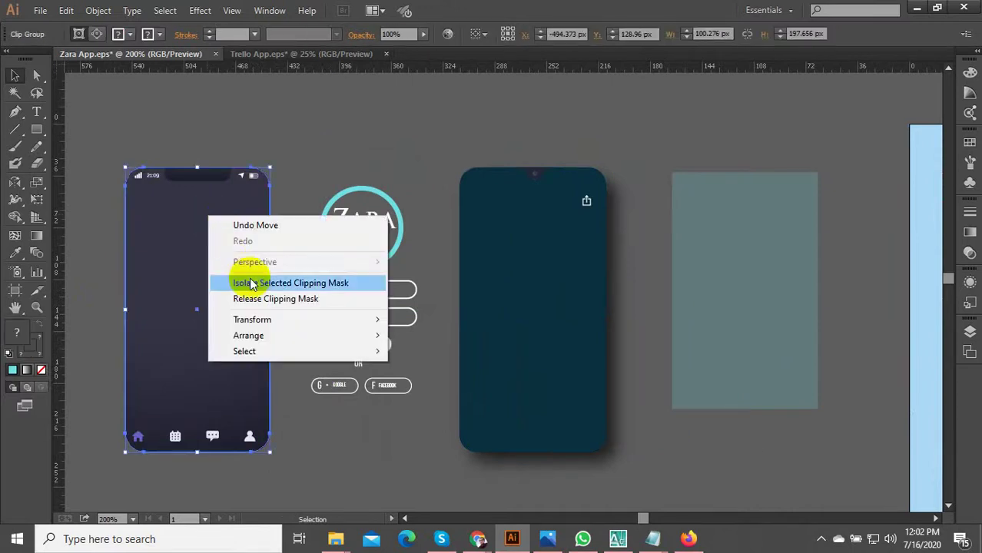
pyautogui.click(322, 152)
pyautogui.doubleClick(201, 249)
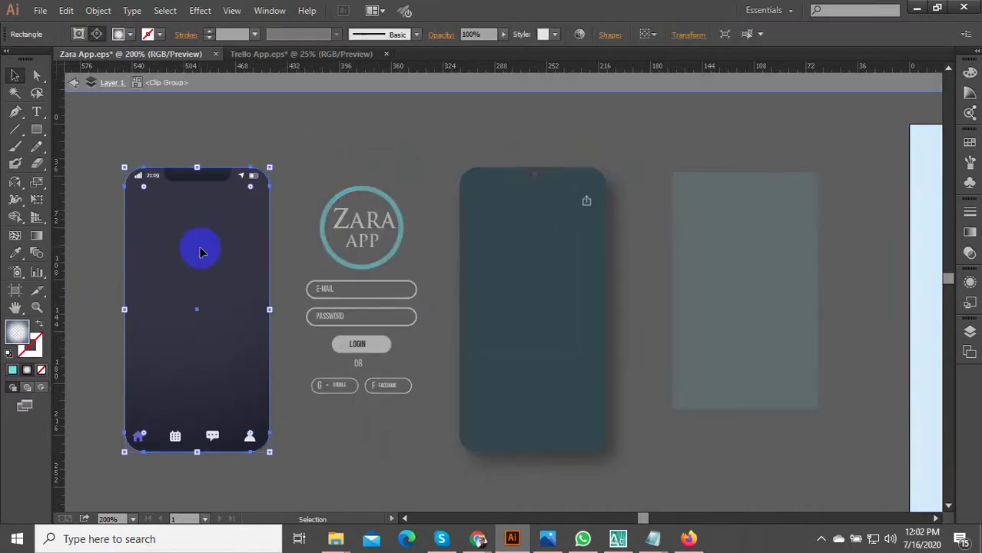
pyautogui.press('Escape')
# Step: Try to make a clipping mask from the dark phone's background rectangle, and make that rectangle a compound path
pyautogui.rightClick(200, 252)
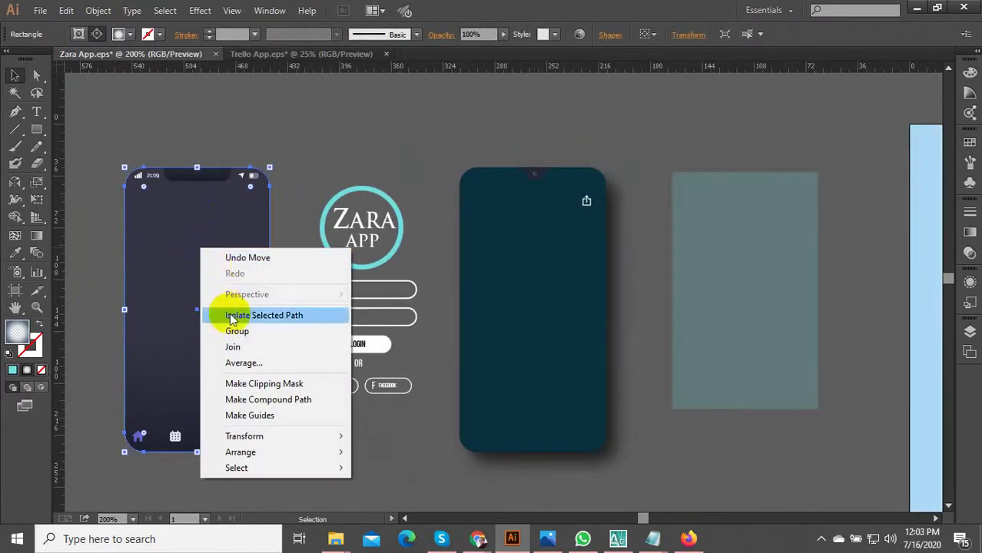
pyautogui.click(260, 384)
pyautogui.click(619, 284)
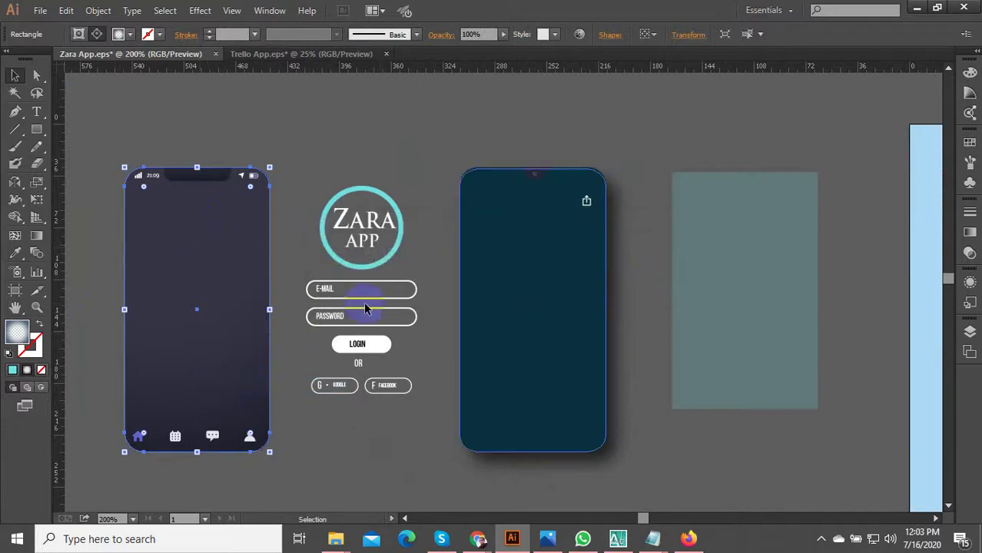
pyautogui.rightClick(232, 294)
pyautogui.click(305, 438)
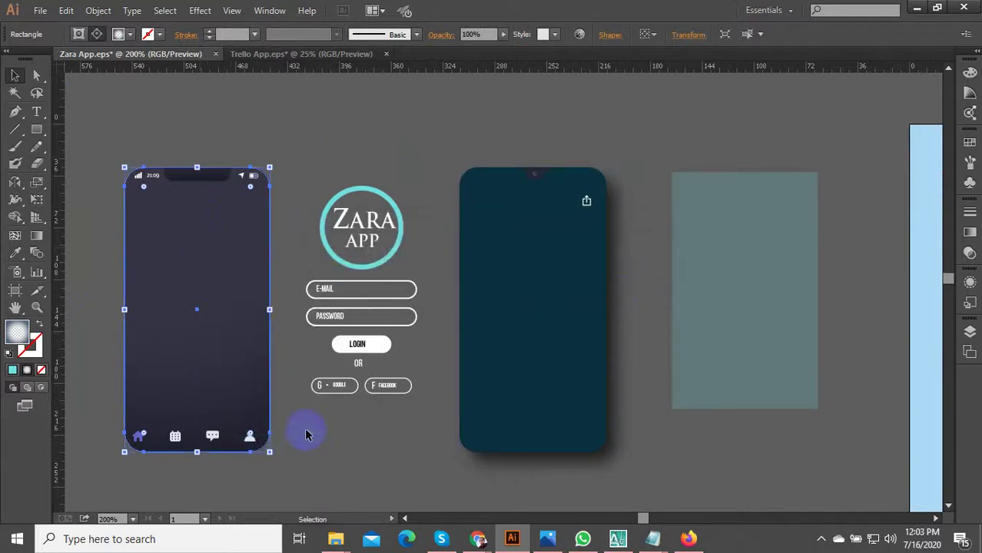
# Step: Release the dark phone's clipping mask and move the gradient rectangle out to the left of the phone
pyautogui.rightClick(219, 253)
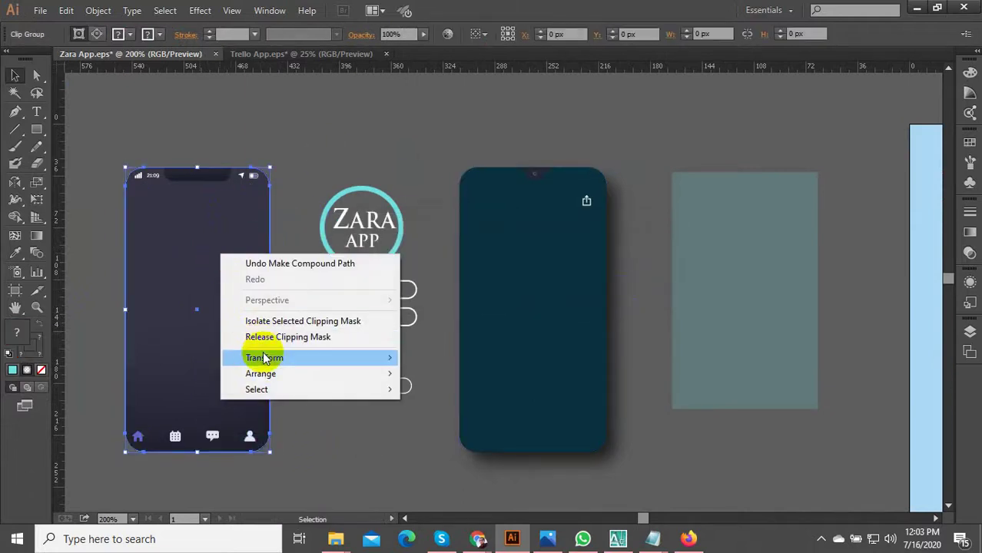
pyautogui.click(271, 338)
pyautogui.click(296, 432)
pyautogui.click(239, 346)
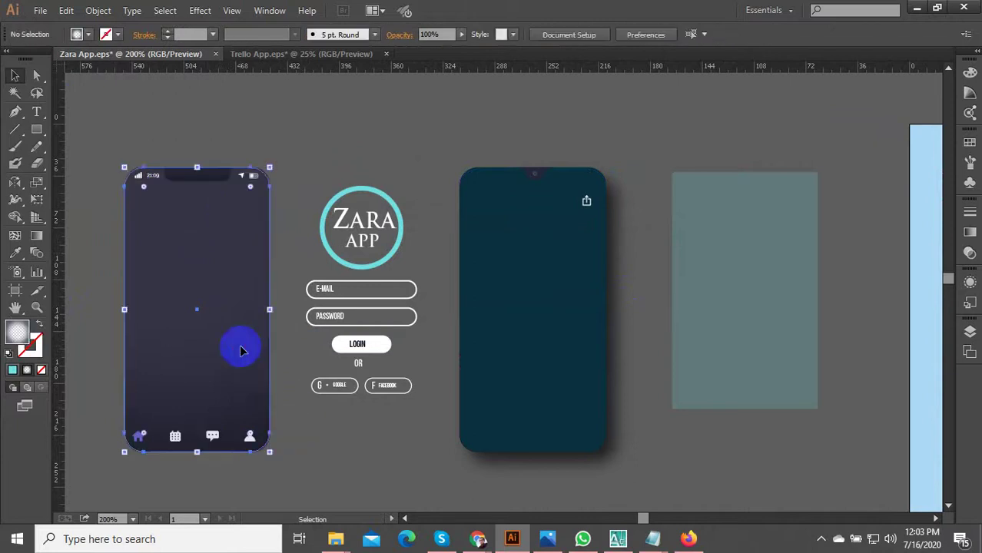
pyautogui.moveTo(256, 351); pyautogui.dragTo(154, 342)
# Step: Undo the gradient rectangle's move and the clipping mask release, and select the dark phone's clip group
pyautogui.click(285, 138)
pyautogui.press('a')
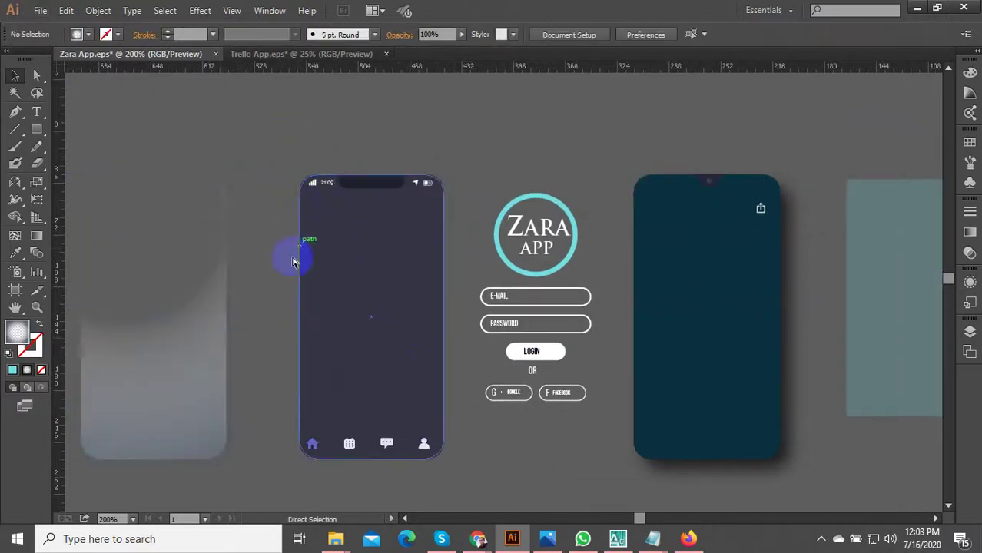
pyautogui.hotkey('ctrl', 'z')
pyautogui.press('v')
pyautogui.rightClick(323, 265)
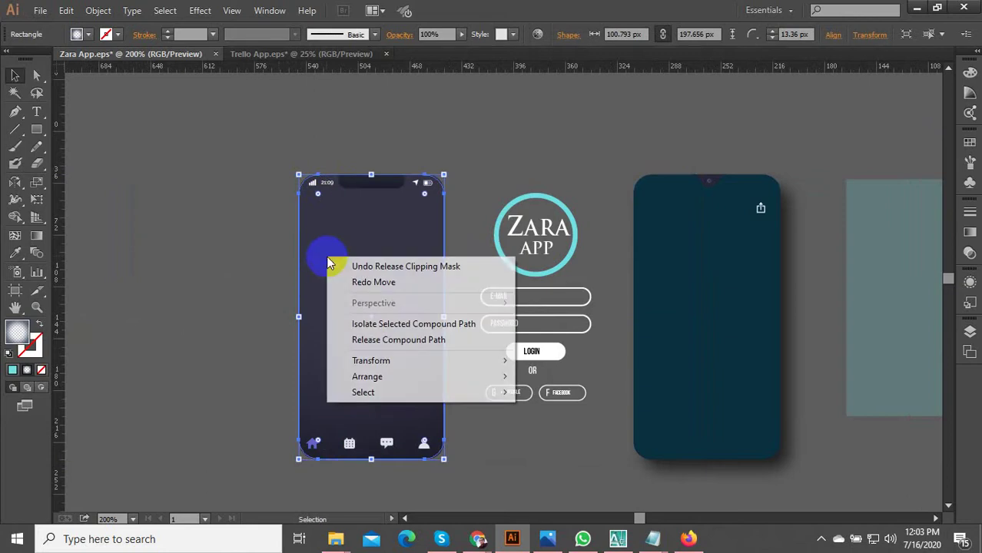
pyautogui.click(219, 281)
pyautogui.click(346, 290)
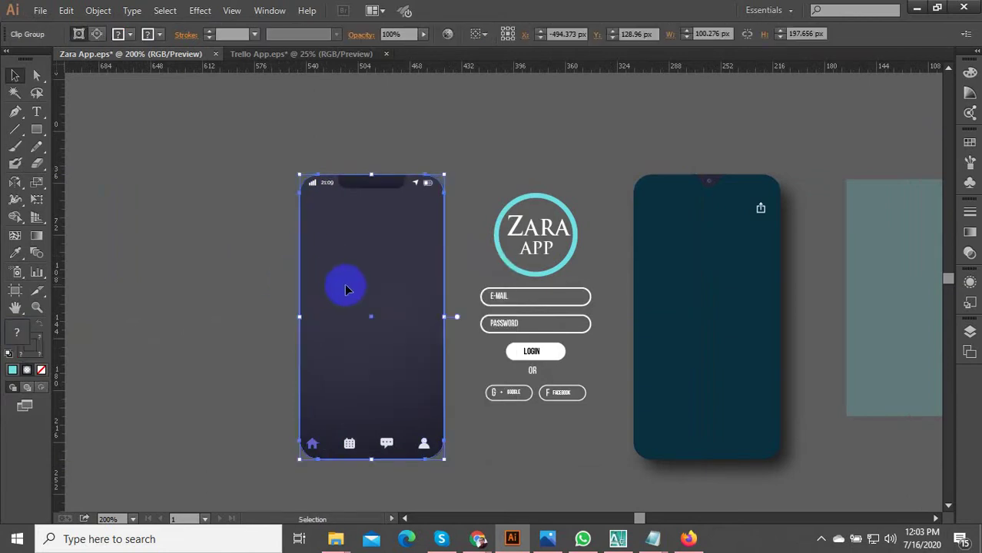
# Step: Release the dark phone's clipping mask and move the gradient rectangle about 120 px to the left
pyautogui.rightClick(344, 290)
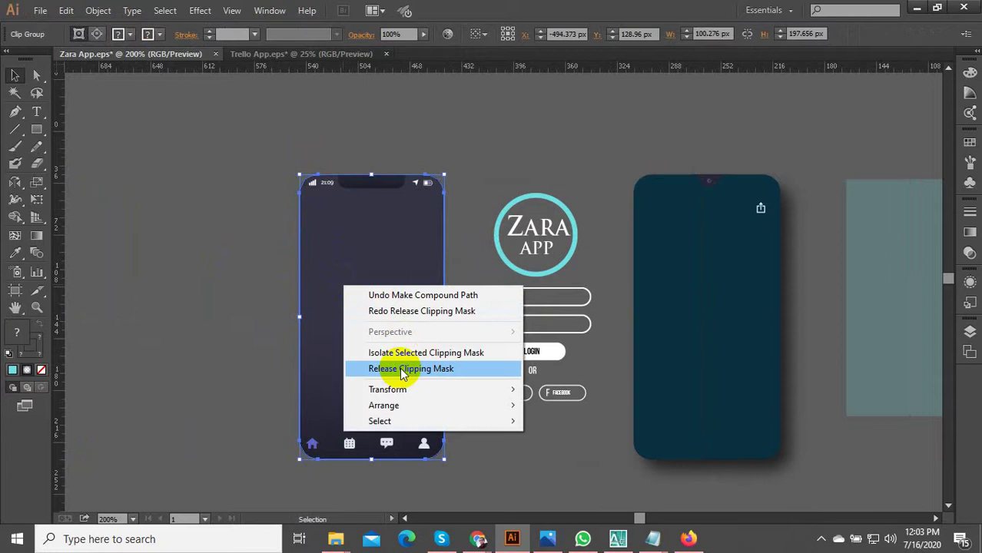
pyautogui.click(402, 373)
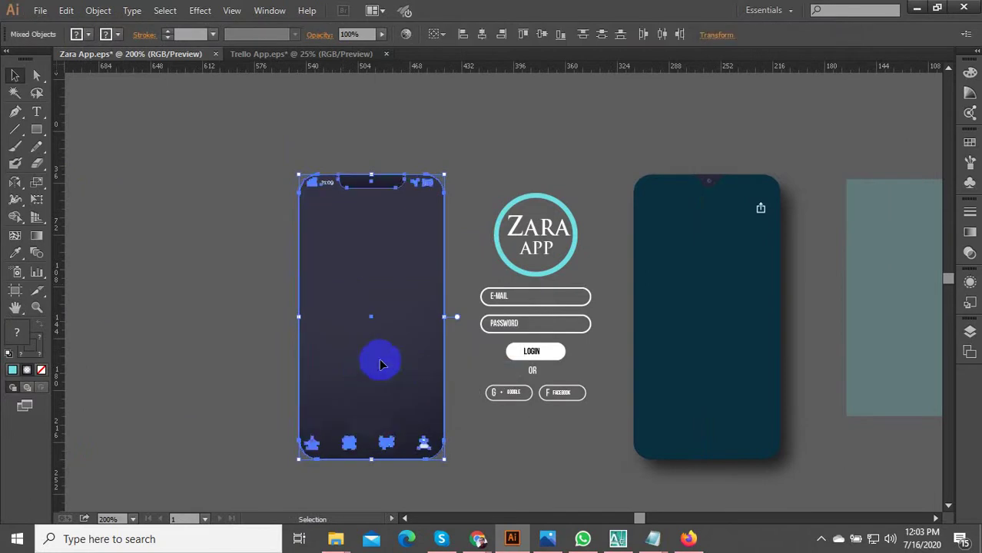
pyautogui.moveTo(423, 248); pyautogui.dragTo(240, 254)
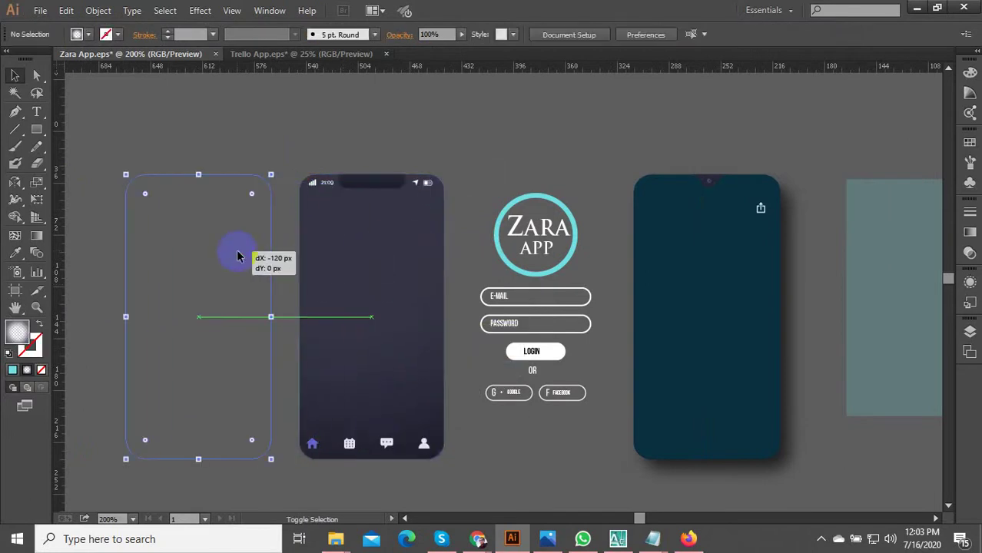
# Step: Move the dark rounded background rectangle out past the far side of the gradient rectangle, leaving a gap between the two
pyautogui.click(318, 290)
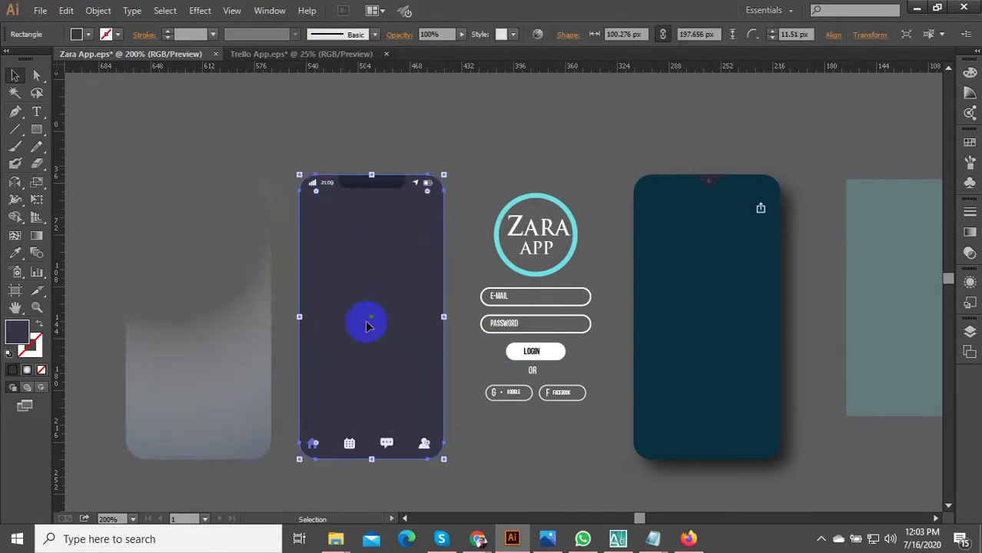
pyautogui.press('space')
pyautogui.moveTo(365, 327); pyautogui.dragTo(419, 366)
pyautogui.moveTo(420, 410); pyautogui.dragTo(90, 416)
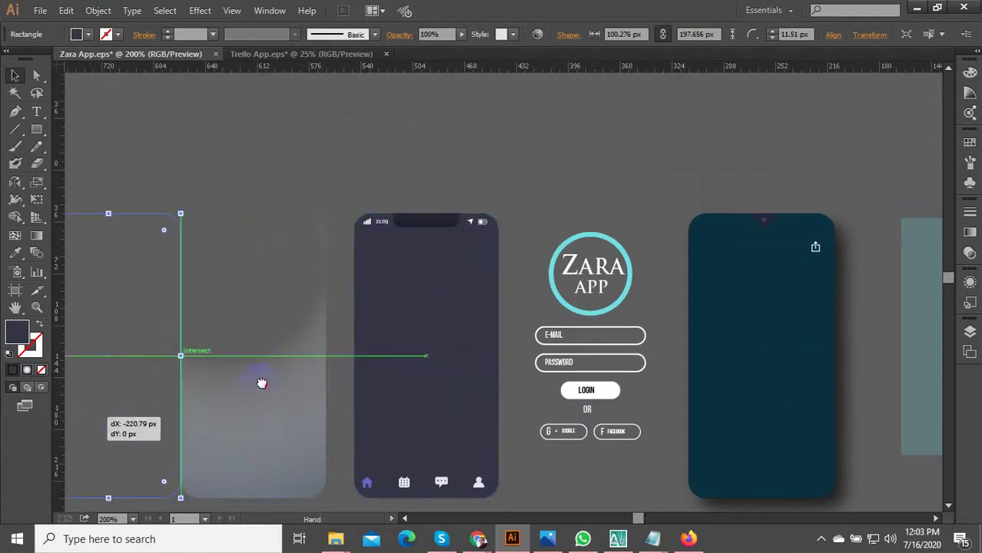
pyautogui.moveTo(262, 382); pyautogui.dragTo(407, 342)
pyautogui.keyDown('shift'); pyautogui.click(248, 309); pyautogui.keyUp('shift')
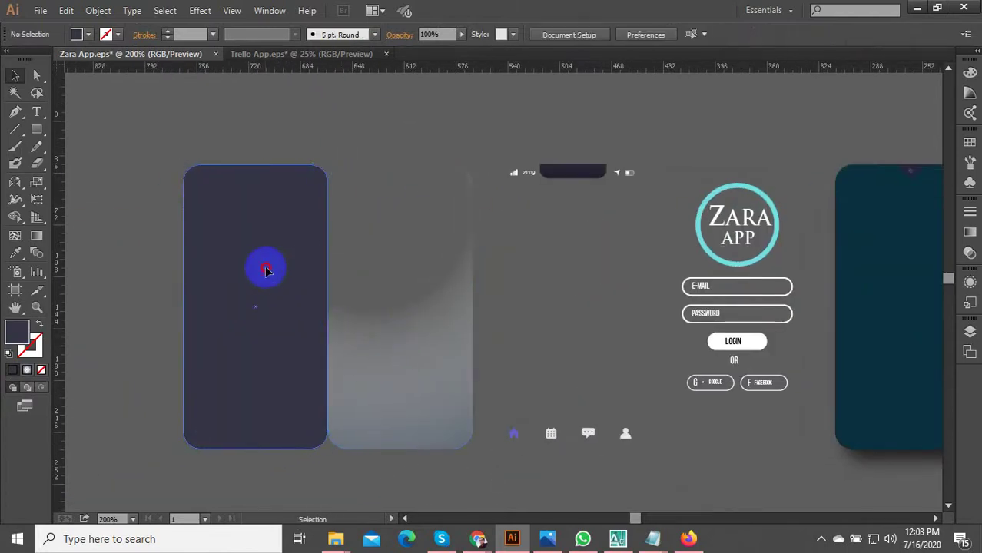
pyautogui.moveTo(266, 267); pyautogui.dragTo(237, 268)
pyautogui.click(538, 120)
pyautogui.moveTo(543, 117); pyautogui.dragTo(516, 124)
pyautogui.moveTo(255, 271); pyautogui.dragTo(239, 270)
pyautogui.moveTo(504, 124); pyautogui.dragTo(464, 132)
# Step: Try to move the unfilled rounded rectangle away from the status bar and navigation icons onto the gradient rectangle
pyautogui.moveTo(541, 157); pyautogui.dragTo(490, 250)
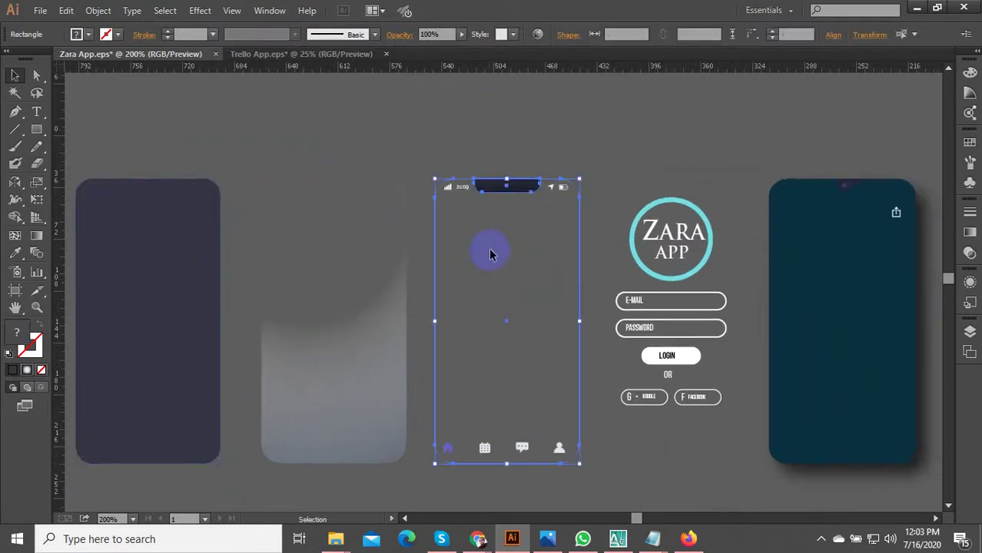
pyautogui.click(528, 358)
pyautogui.click(470, 469)
pyautogui.keyDown('shift'); pyautogui.click(531, 255); pyautogui.keyUp('shift')
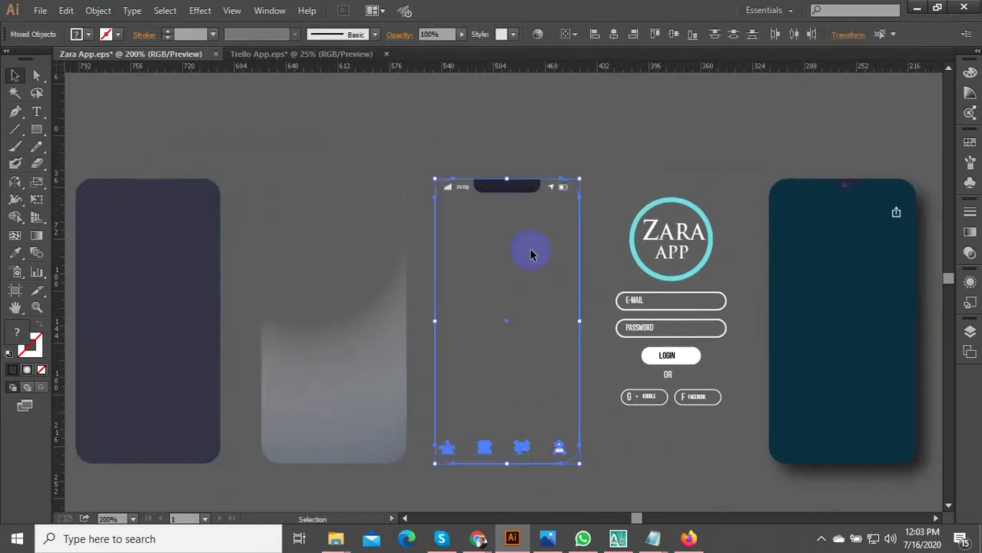
pyautogui.click(603, 234)
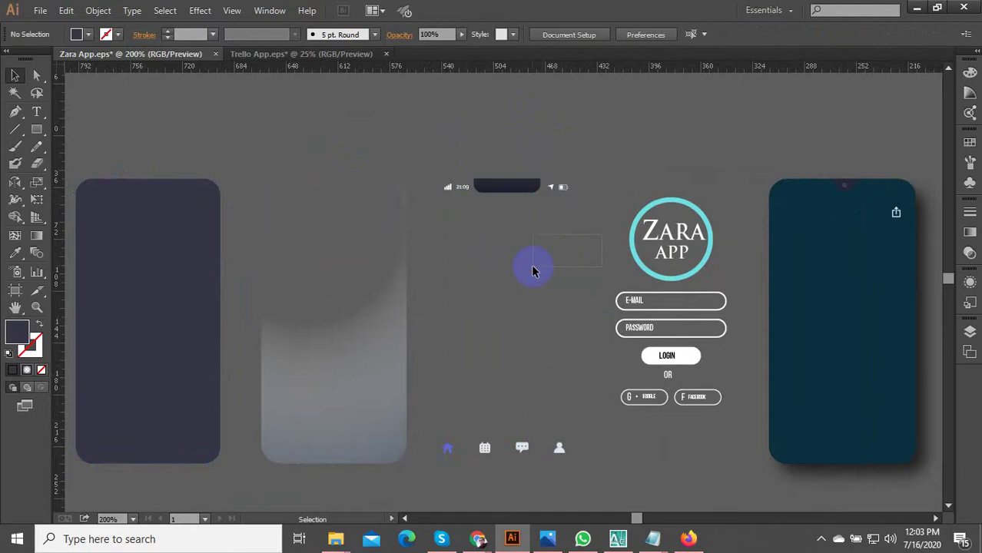
pyautogui.click(577, 281)
pyautogui.moveTo(581, 283); pyautogui.dragTo(436, 281)
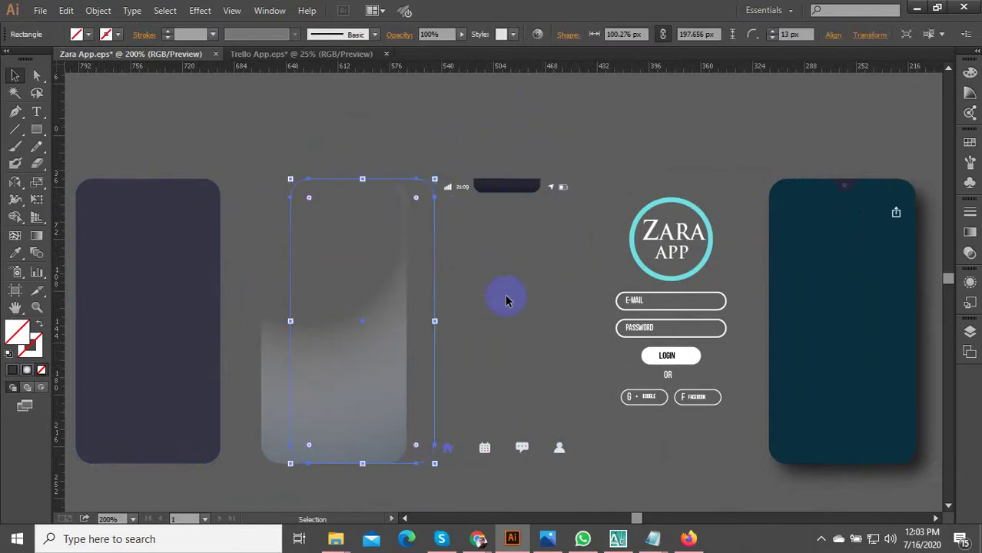
pyautogui.click(506, 294)
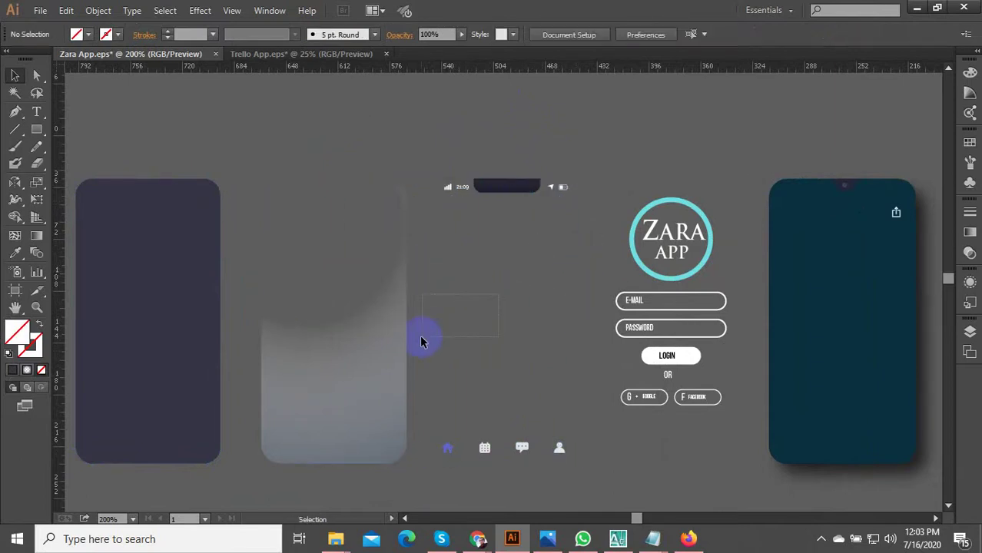
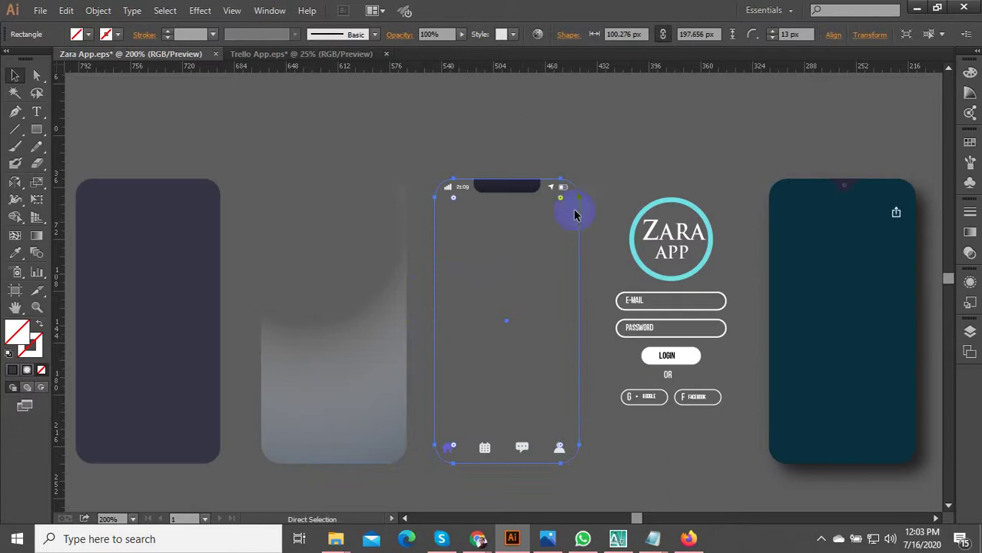
# Step: Ungroup the status bar icons, and ungroup the battery icon into its separate parts
pyautogui.moveTo(658, 151); pyautogui.dragTo(500, 155)
pyautogui.click(507, 259)
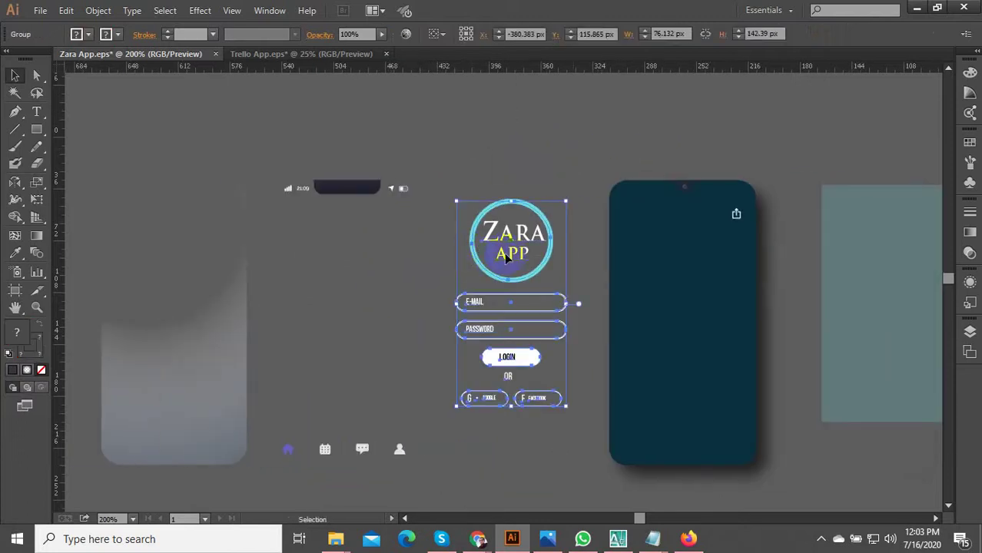
pyautogui.scroll(8, 383, 214)
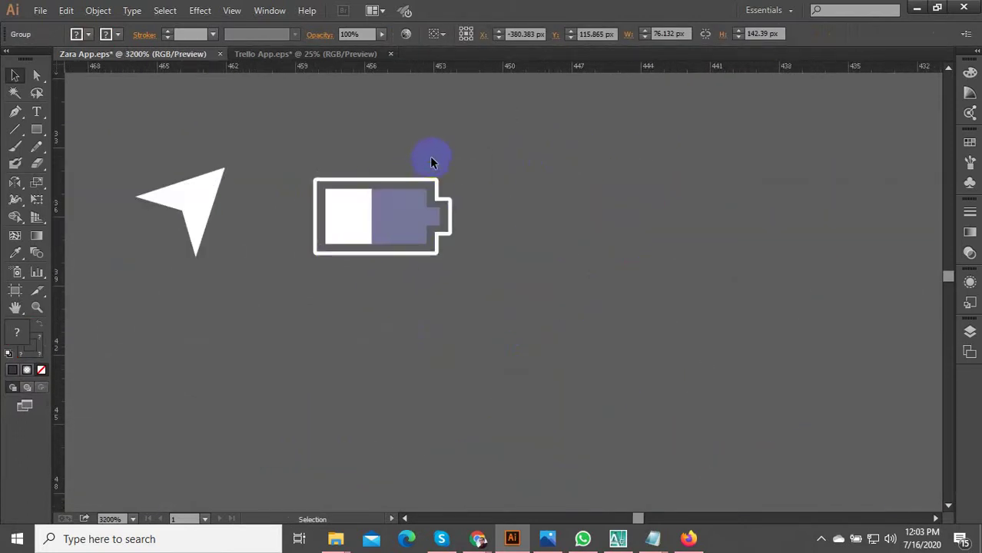
pyautogui.rightClick(372, 229)
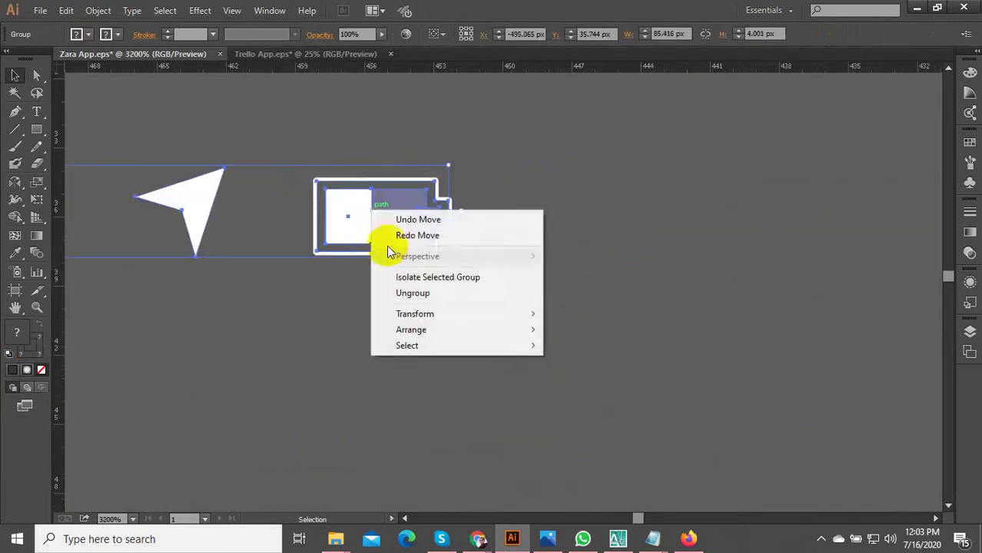
pyautogui.click(401, 291)
pyautogui.moveTo(529, 291); pyautogui.dragTo(322, 150)
pyautogui.rightClick(392, 208)
pyautogui.click(453, 293)
pyautogui.click(342, 174)
# Step: Trace the battery icon's outer outline with the Pen tool, using the same white stroke as the icon's outline
pyautogui.scroll(1, 342, 176)
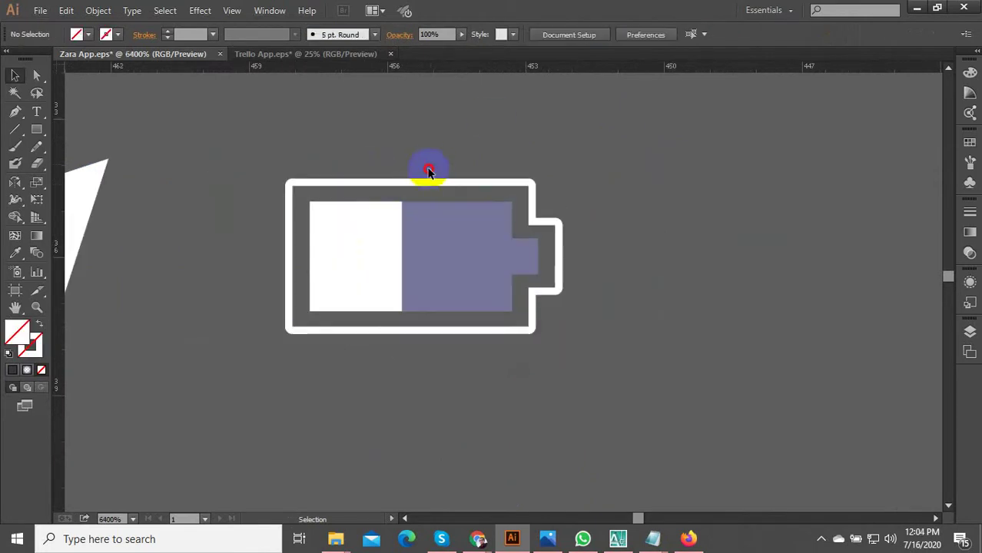
pyautogui.click(386, 186)
pyautogui.click(422, 144)
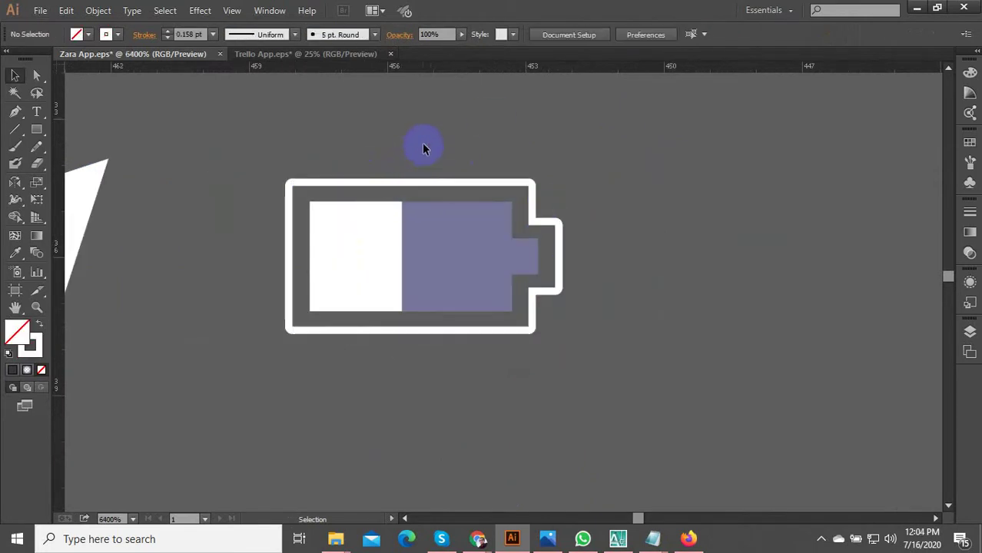
pyautogui.click(356, 184)
pyautogui.click(368, 142)
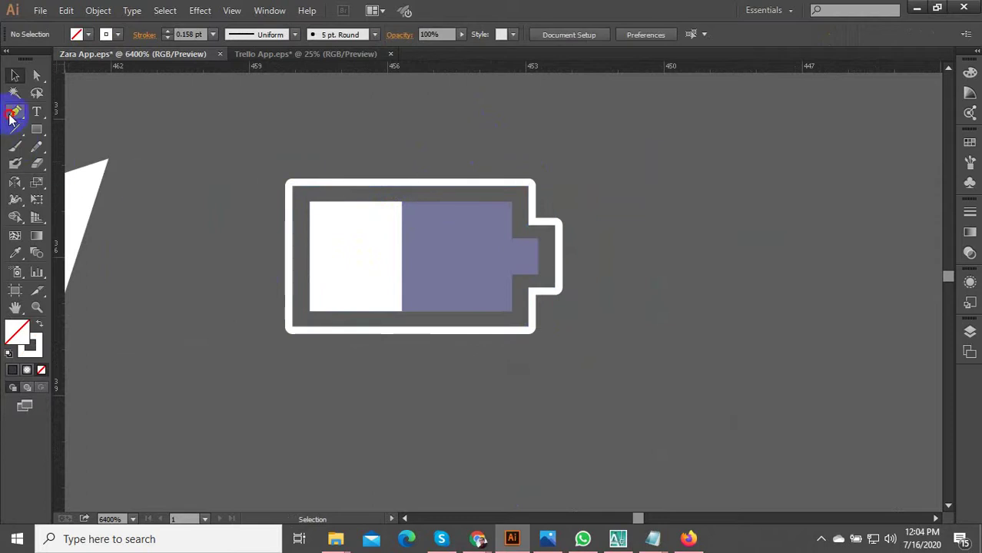
pyautogui.click(288, 187)
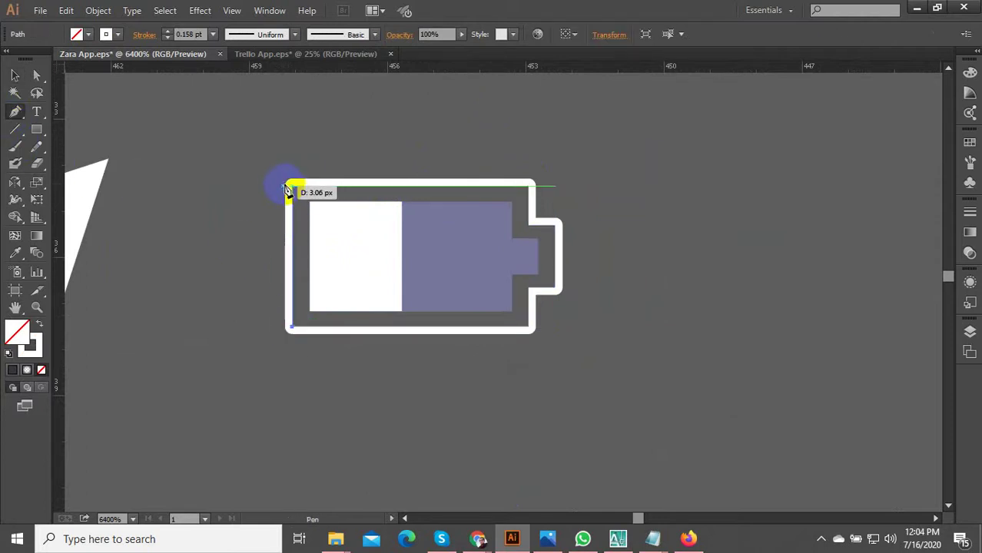
pyautogui.click(527, 187)
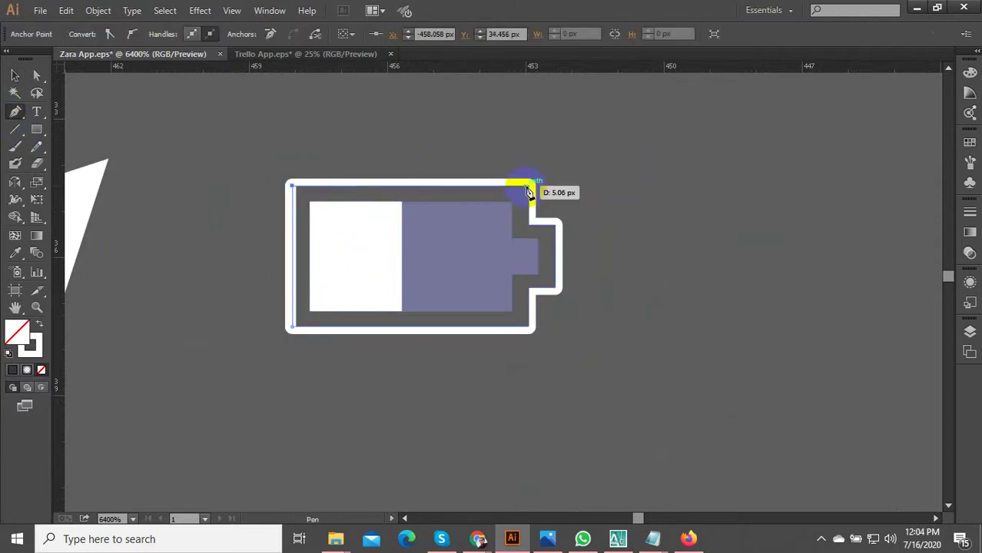
pyautogui.click(529, 223)
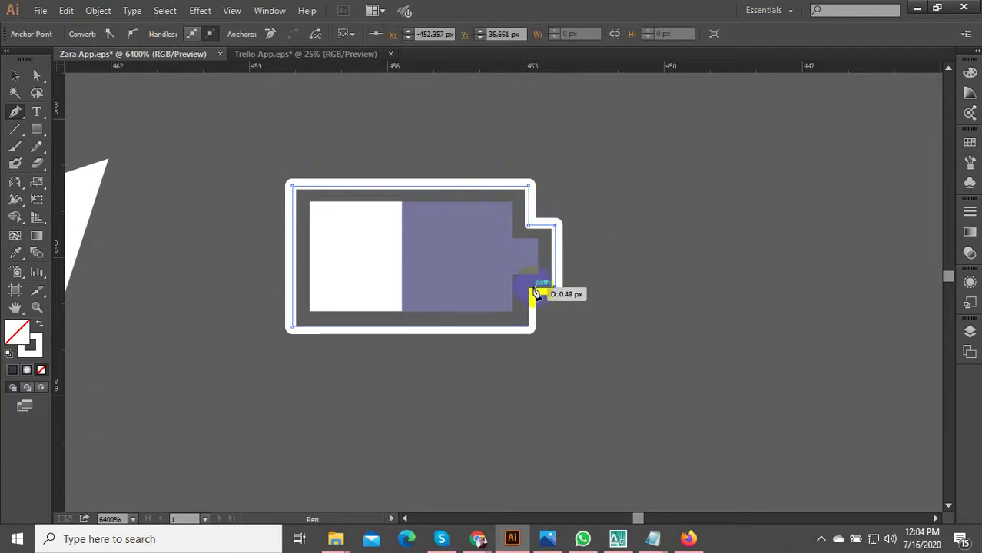
pyautogui.click(527, 329)
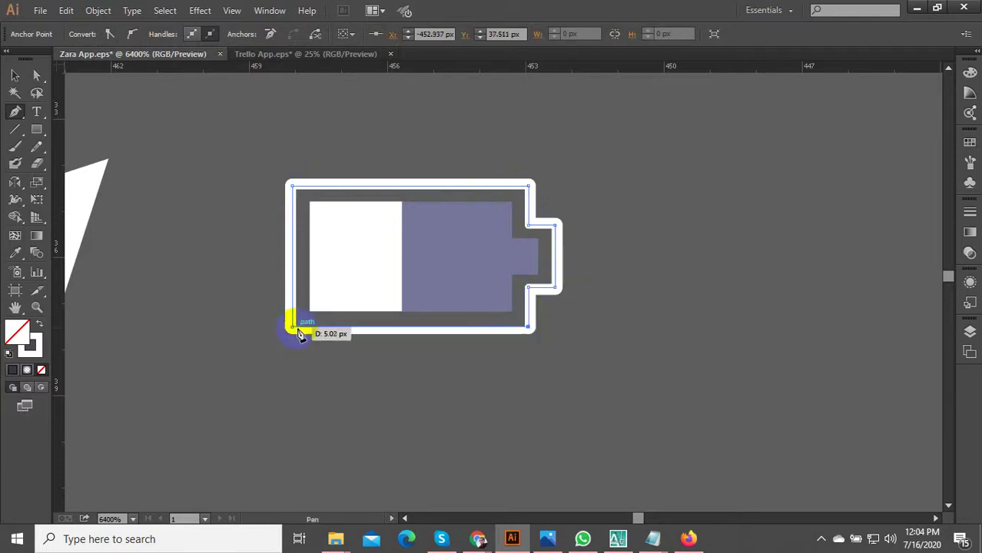
pyautogui.click(293, 330)
# Step: Move the traced battery outline out to the right of the original battery icon
pyautogui.click(14, 75)
pyautogui.click(393, 198)
pyautogui.moveTo(393, 192)
pyautogui.mouseDown()
pyautogui.moveTo(763, 204)
pyautogui.moveTo(832, 194)
pyautogui.mouseUp()
pyautogui.click(644, 312)
pyautogui.scroll(-1, 618, 304)
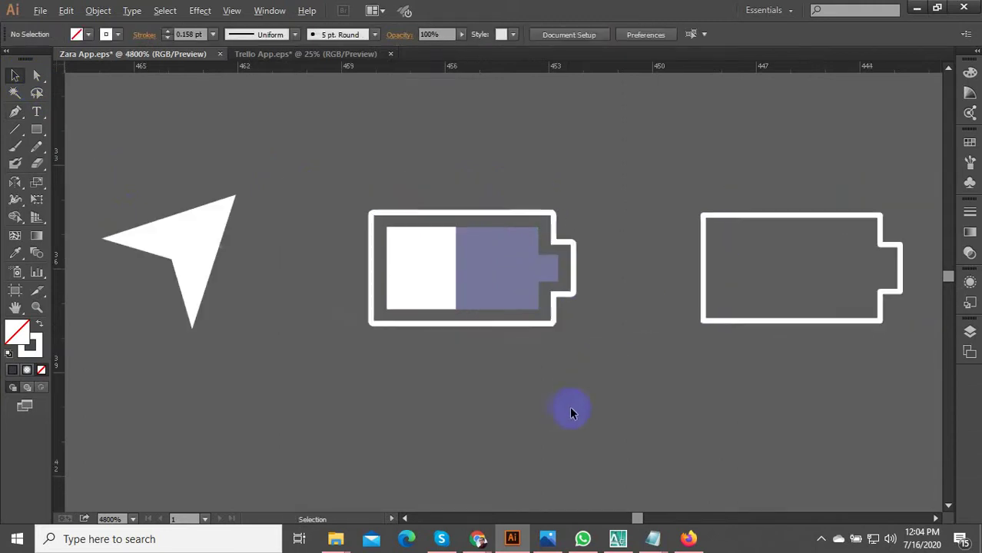
pyautogui.scroll(-6, 592, 287)
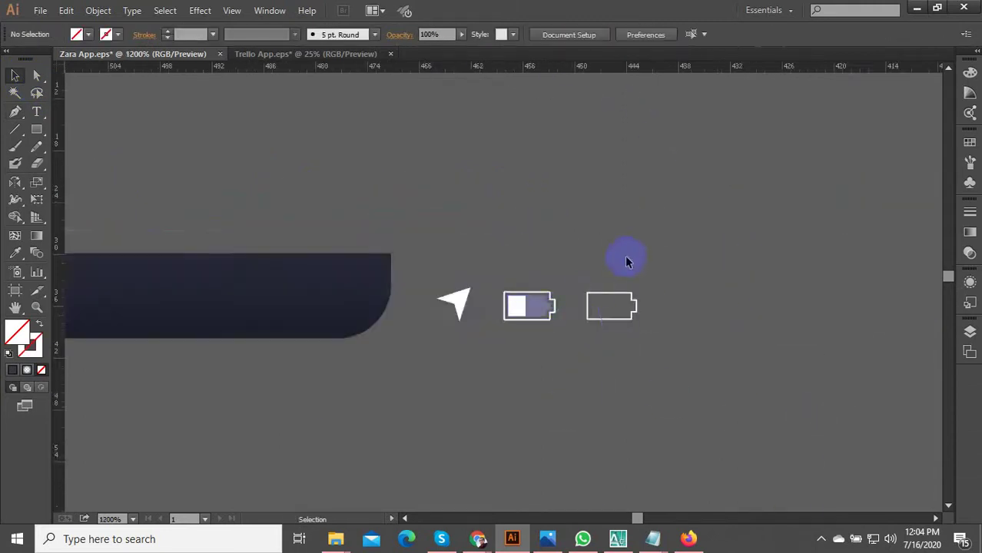
# Step: Ungroup the Zara App login form into its logo, fields and buttons
pyautogui.moveTo(728, 305); pyautogui.dragTo(287, 146)
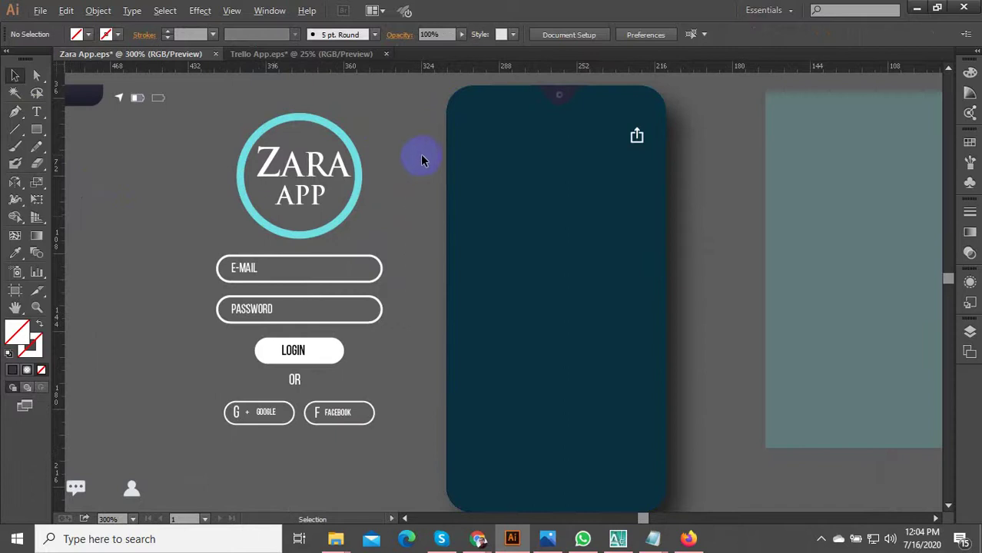
pyautogui.click(297, 209)
pyautogui.rightClick(301, 186)
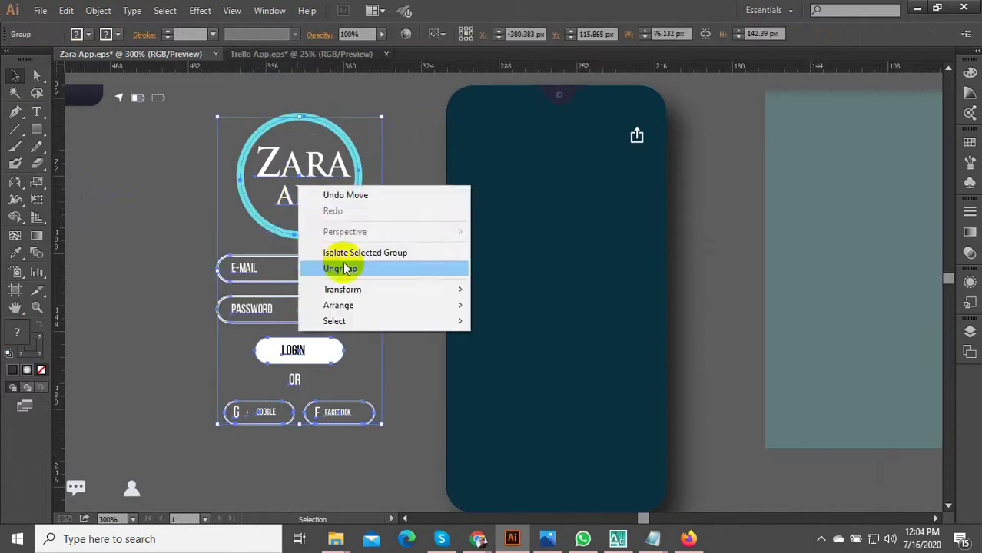
pyautogui.click(343, 265)
pyautogui.click(405, 160)
pyautogui.moveTo(405, 161); pyautogui.dragTo(456, 149)
# Step: Ungroup the Zara App logo and move its turquoise ring to the left of the lettering
pyautogui.click(368, 164)
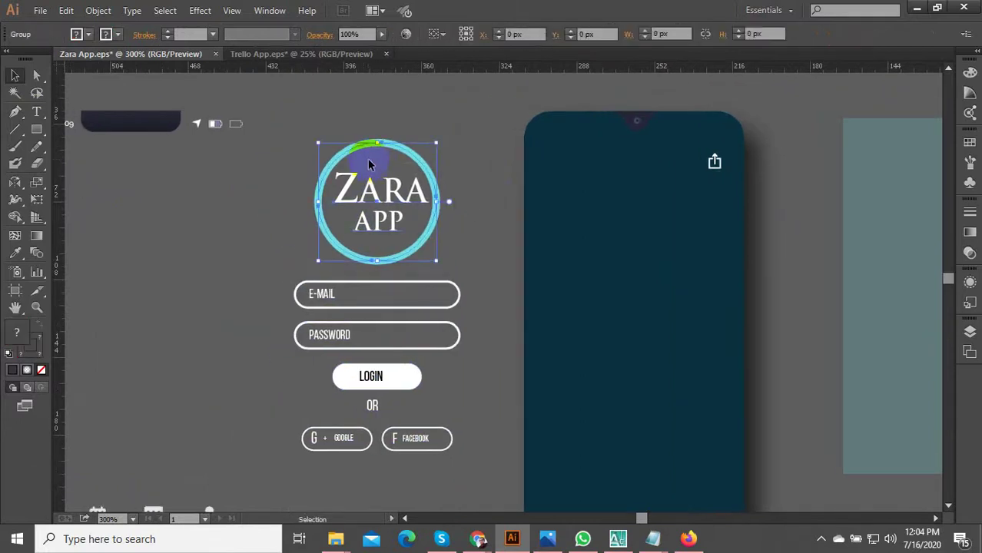
pyautogui.rightClick(386, 189)
pyautogui.click(415, 259)
pyautogui.click(340, 160)
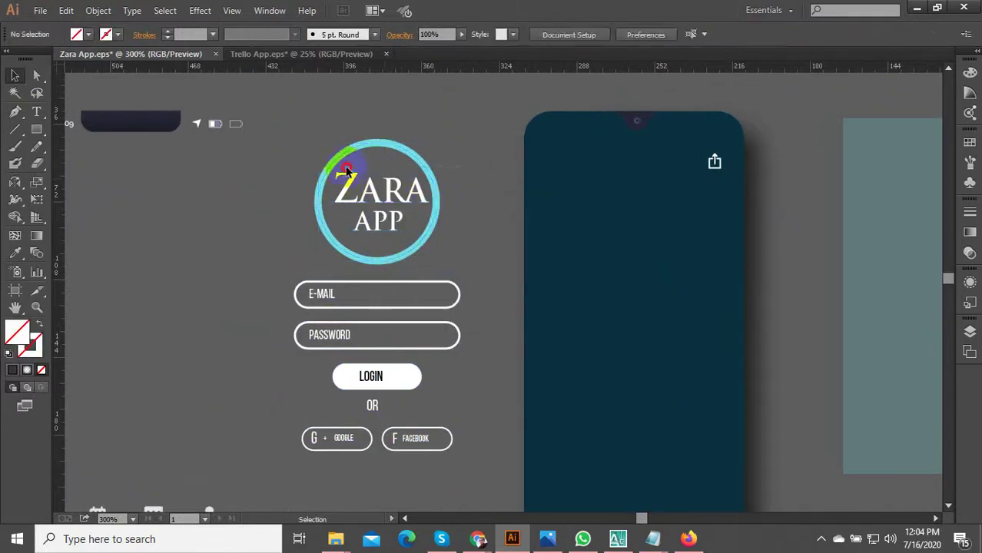
pyautogui.moveTo(415, 164); pyautogui.dragTo(249, 164)
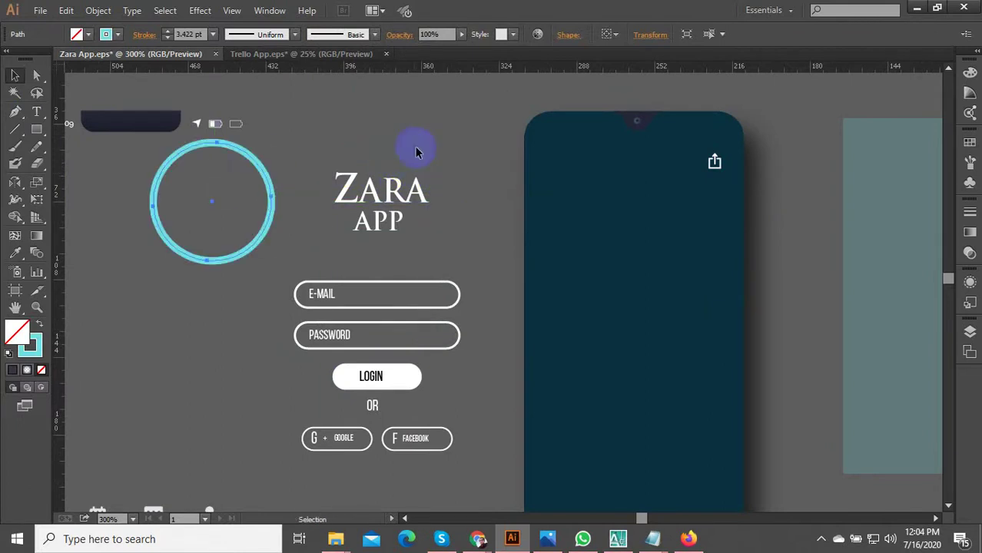
# Step: Ungroup the logo lettering and move the word ZARA up, away from APP
pyautogui.click(435, 158)
pyautogui.rightClick(384, 195)
pyautogui.click(431, 276)
pyautogui.click(471, 156)
pyautogui.moveTo(356, 198); pyautogui.dragTo(355, 153)
pyautogui.click(423, 189)
# Step: Examine the parts of the E-MAIL field and the LOGIN button by selecting their outline, label and group
pyautogui.click(365, 274)
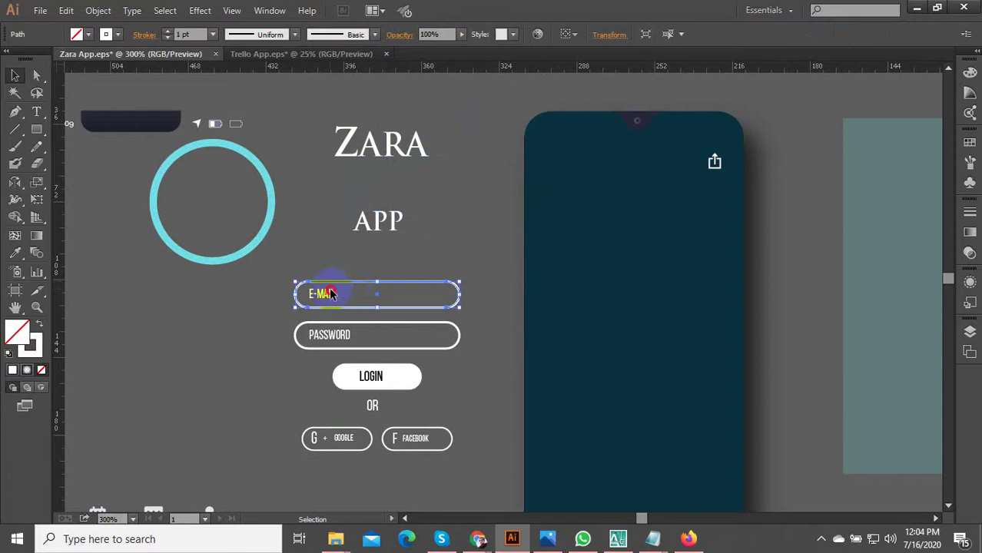
pyautogui.click(330, 297)
pyautogui.click(377, 376)
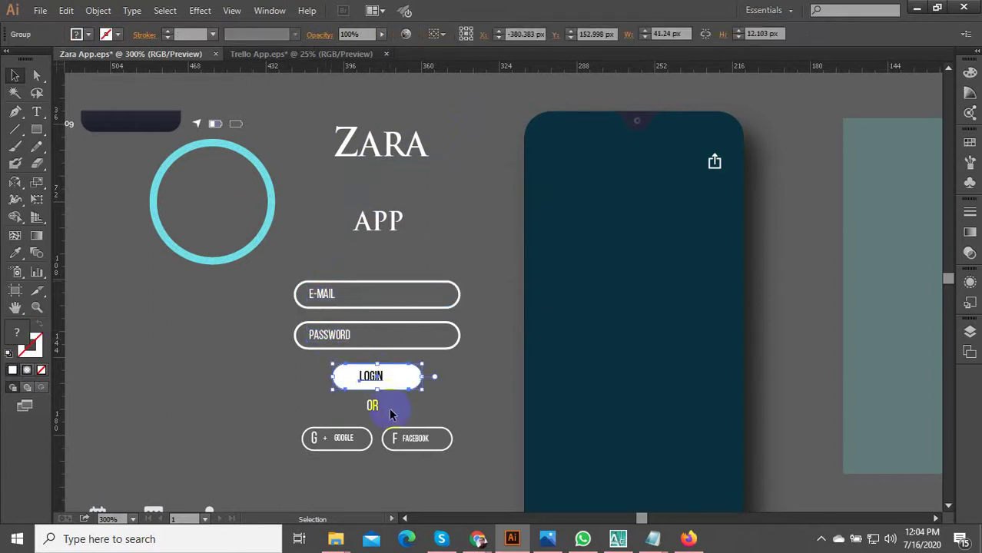
pyautogui.rightClick(370, 383)
pyautogui.click(516, 436)
# Step: Review the separated login screen layers alongside the original Redesign Challenge screens and the teal phone
pyautogui.scroll(-2, 509, 435)
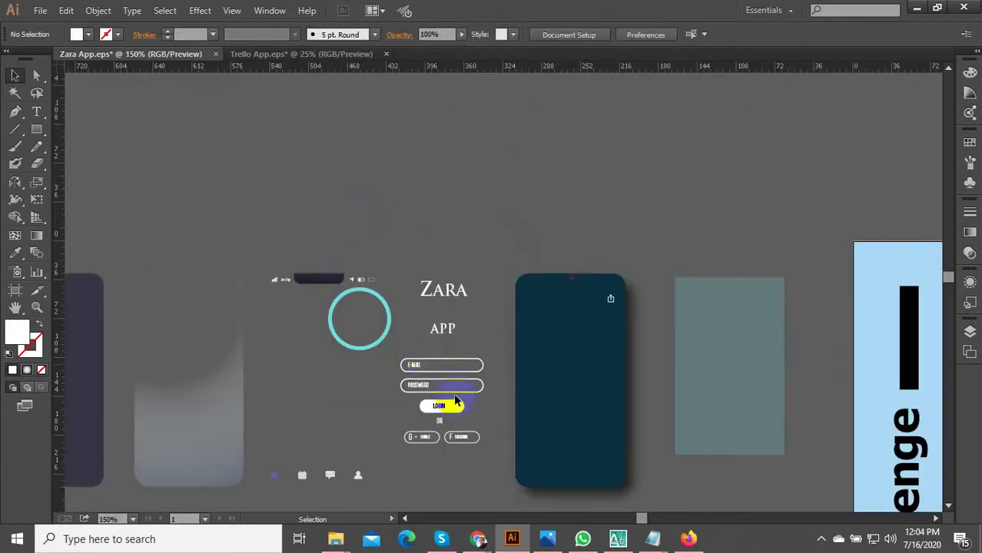
pyautogui.moveTo(435, 364); pyautogui.dragTo(434, 295)
pyautogui.hotkey('ctrl', '-')
pyautogui.hotkey('ctrl', '-')
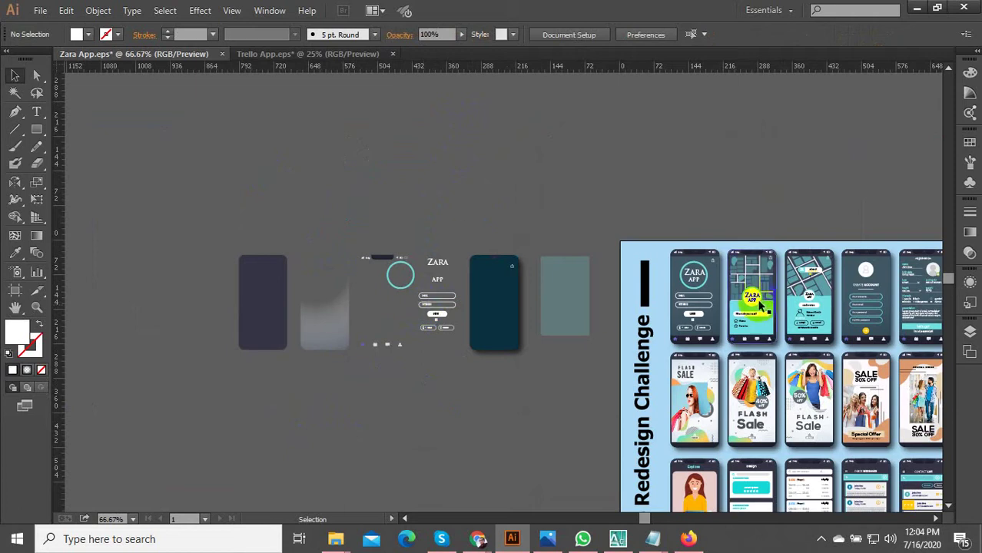
pyautogui.scroll(3, 392, 289)
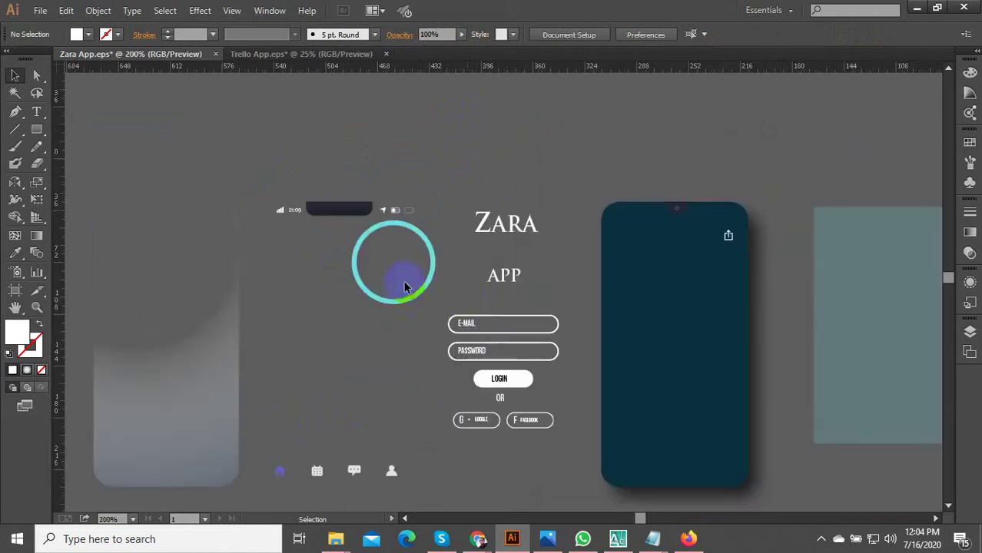
pyautogui.scroll(-2, 459, 300)
pyautogui.scroll(2, 468, 355)
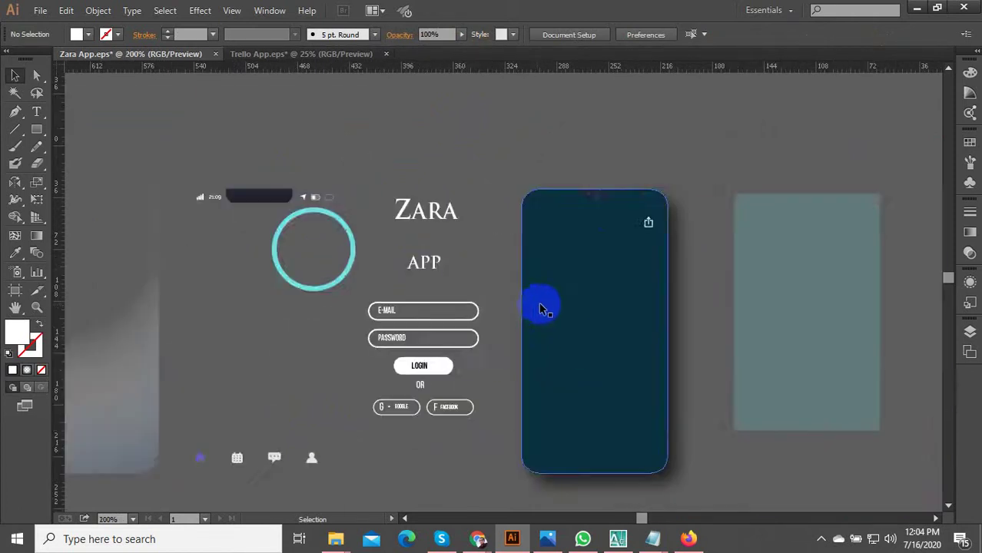
# Step: Compare the loose layers of the login mockup with the assembled login screen on the light blue board
pyautogui.scroll(-1, 571, 290)
pyautogui.moveTo(636, 246); pyautogui.dragTo(465, 264)
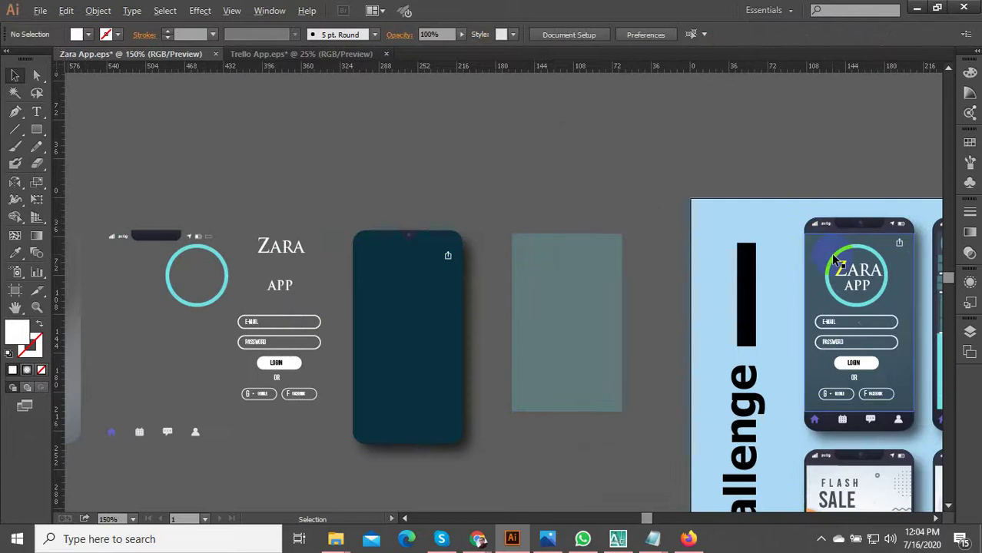
pyautogui.moveTo(834, 260); pyautogui.dragTo(550, 194)
pyautogui.moveTo(471, 301); pyautogui.dragTo(578, 234)
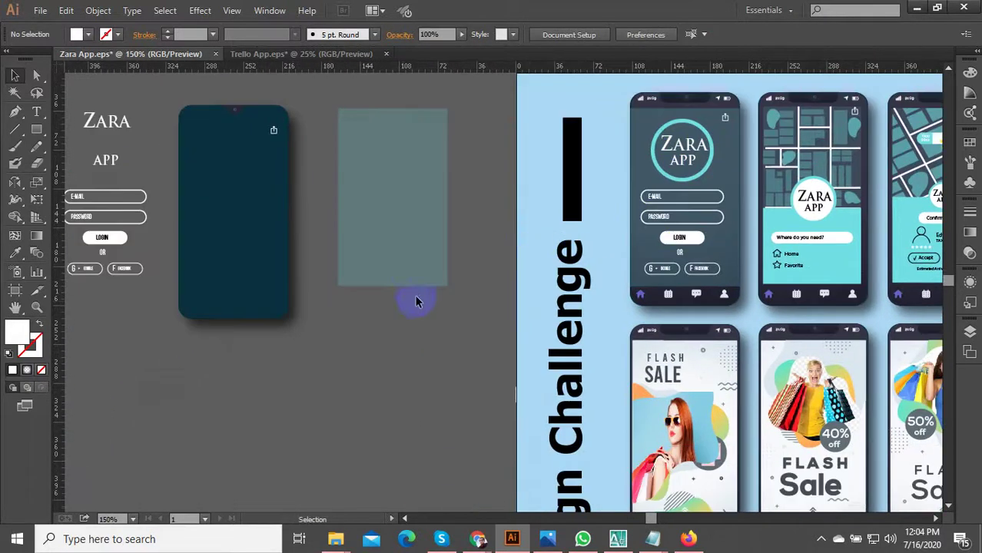
pyautogui.scroll(-1, 415, 301)
pyautogui.moveTo(339, 319); pyautogui.dragTo(656, 303)
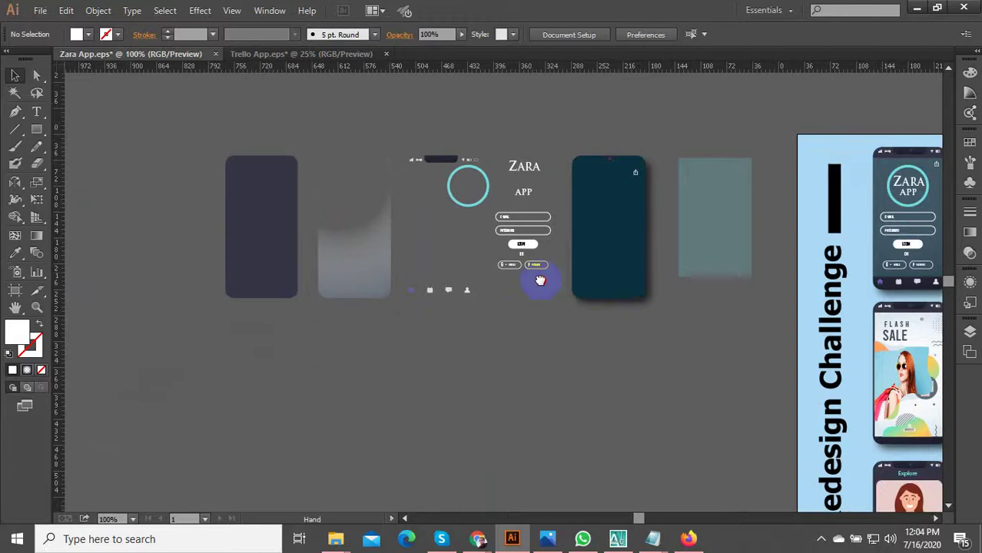
pyautogui.hscroll(3, 246, 198)
pyautogui.scroll(1, 246, 198)
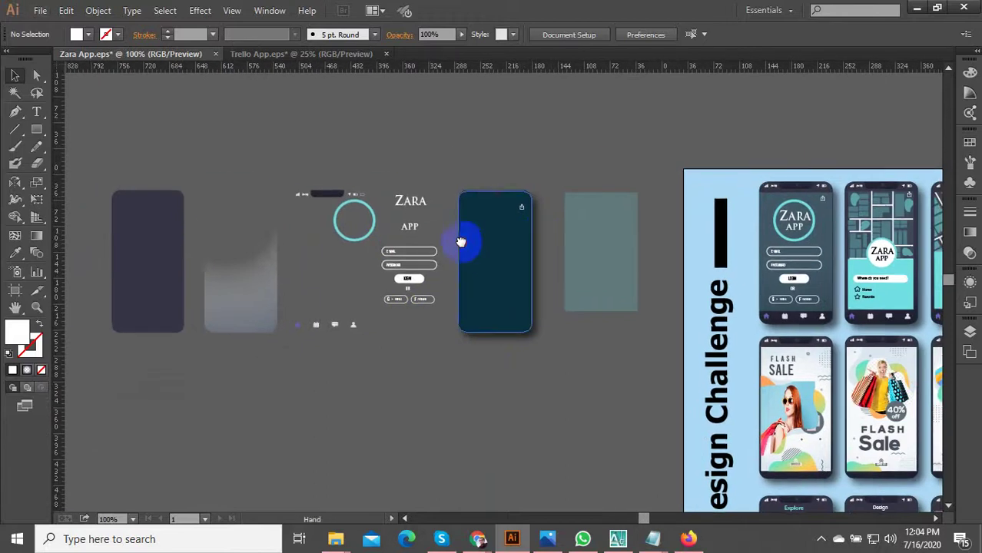
# Step: Look over the first row of app screens from the login to the profile and product screens and back
pyautogui.hscroll(4, 680, 223)
pyautogui.scroll(1, 680, 223)
pyautogui.hscroll(6, 449, 219)
pyautogui.scroll(-2, 449, 219)
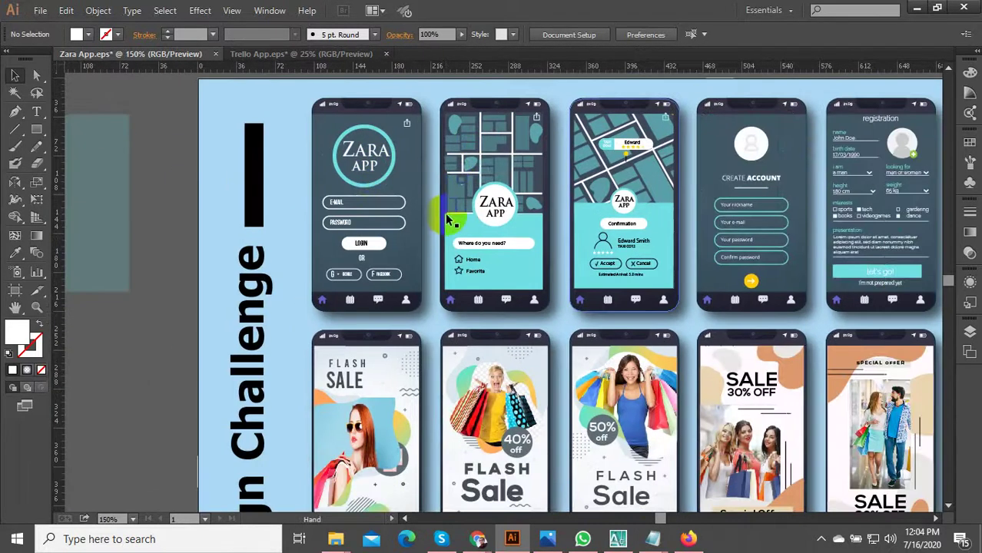
pyautogui.scroll(-2, 445, 219)
pyautogui.scroll(4, 779, 207)
pyautogui.hscroll(4, 738, 206)
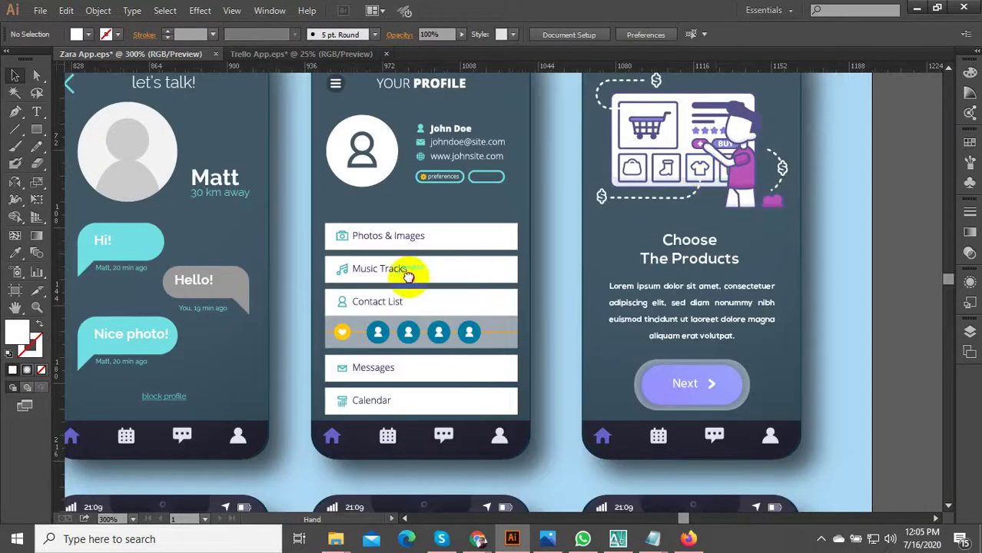
pyautogui.moveTo(406, 274); pyautogui.dragTo(681, 246)
pyautogui.moveTo(309, 323); pyautogui.dragTo(563, 382)
pyautogui.scroll(-1, 472, 352)
pyautogui.hscroll(-10, 261, 346)
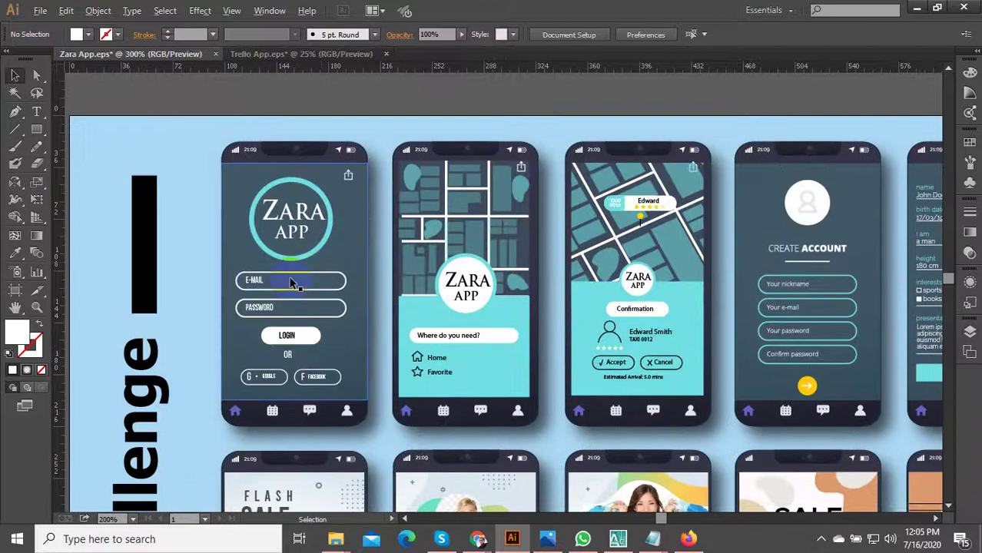
# Step: Examine the login, map, taxi confirmation and account creation screens in the first row up close
pyautogui.scroll(1, 302, 273)
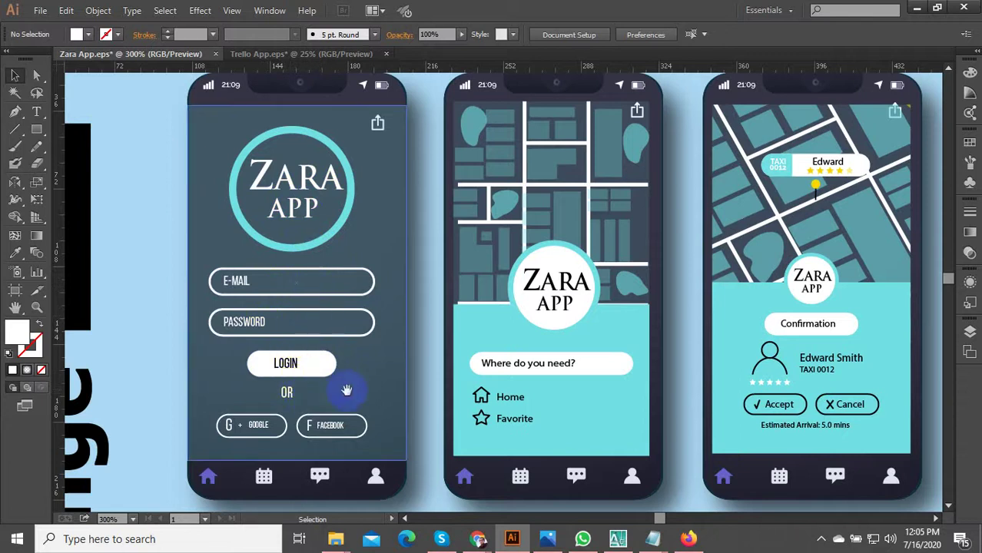
pyautogui.moveTo(346, 390); pyautogui.dragTo(294, 390)
pyautogui.moveTo(473, 391); pyautogui.dragTo(438, 390)
pyautogui.moveTo(527, 367); pyautogui.dragTo(414, 364)
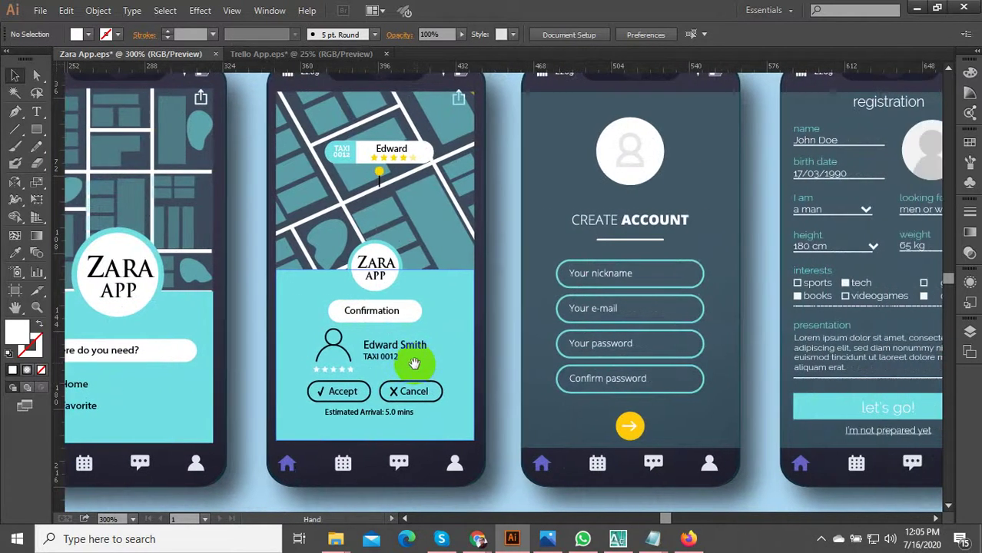
pyautogui.scroll(-1, 498, 356)
pyautogui.moveTo(566, 345); pyautogui.dragTo(673, 300)
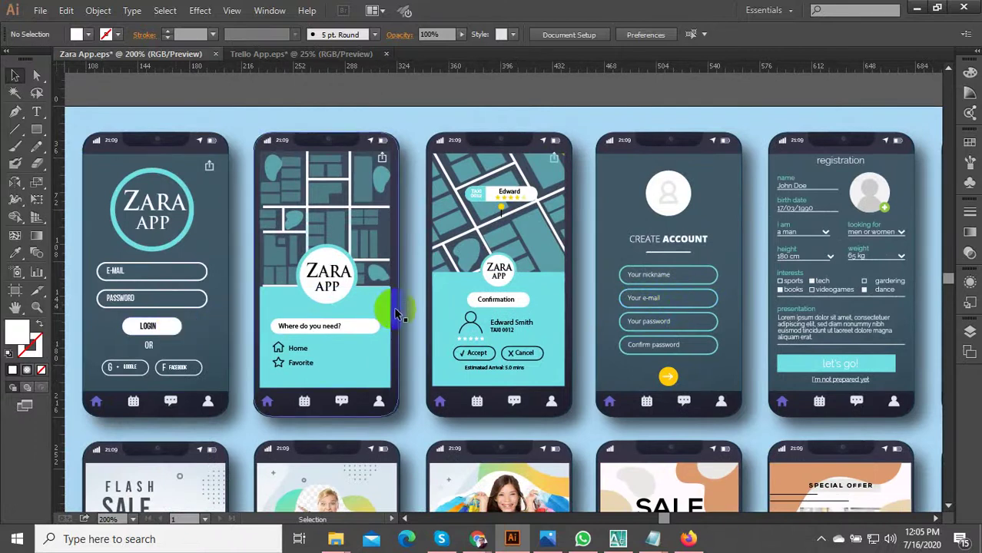
pyautogui.hscroll(2, 553, 298)
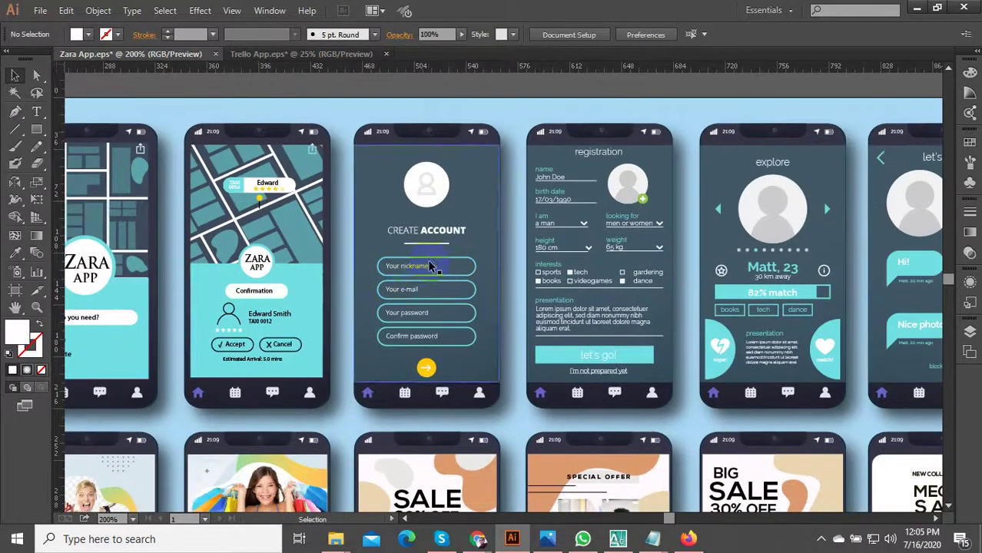
pyautogui.moveTo(282, 312); pyautogui.dragTo(343, 303)
pyautogui.moveTo(544, 298); pyautogui.dragTo(379, 291)
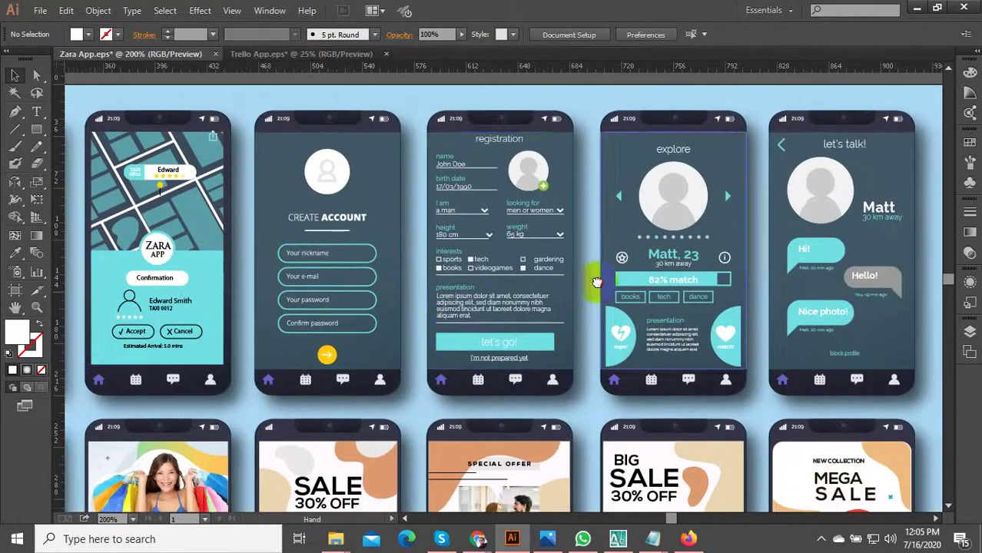
pyautogui.moveTo(598, 283); pyautogui.dragTo(502, 269)
pyautogui.moveTo(439, 271); pyautogui.dragTo(419, 276)
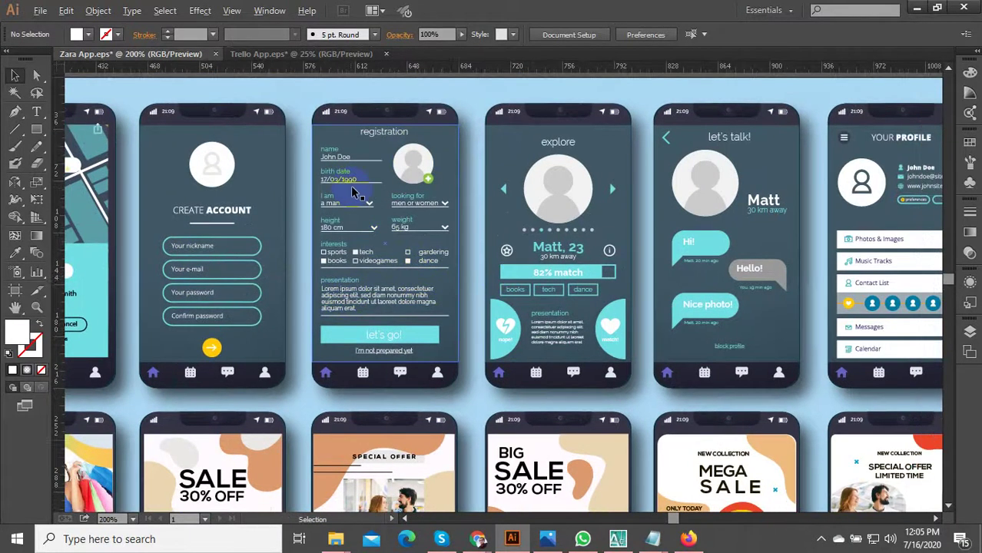
# Step: Examine the registration, explore and chat screens, following the first row through to its last phone
pyautogui.scroll(1, 353, 191)
pyautogui.moveTo(270, 284); pyautogui.dragTo(709, 286)
pyautogui.scroll(-2, 544, 329)
pyautogui.moveTo(421, 342); pyautogui.dragTo(557, 327)
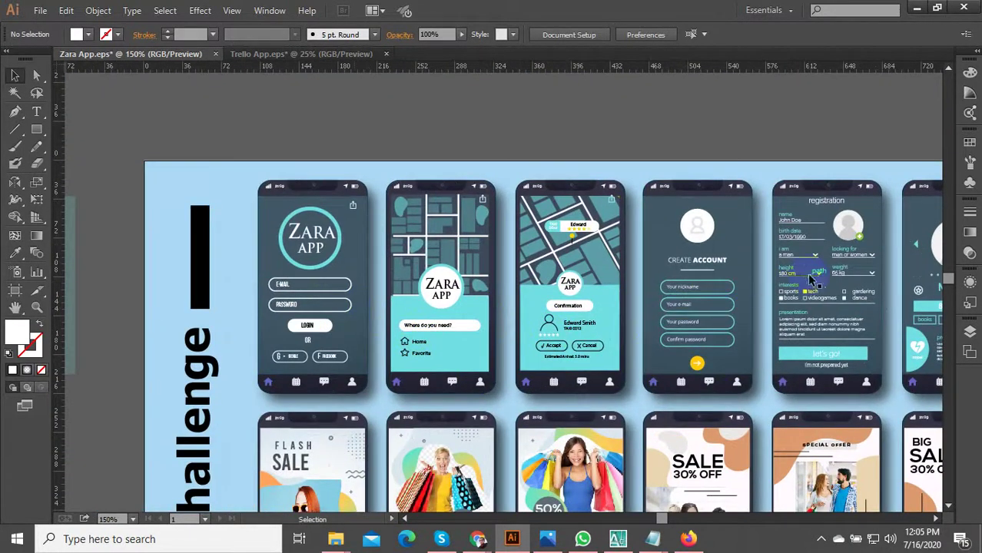
pyautogui.hscroll(3, 814, 280)
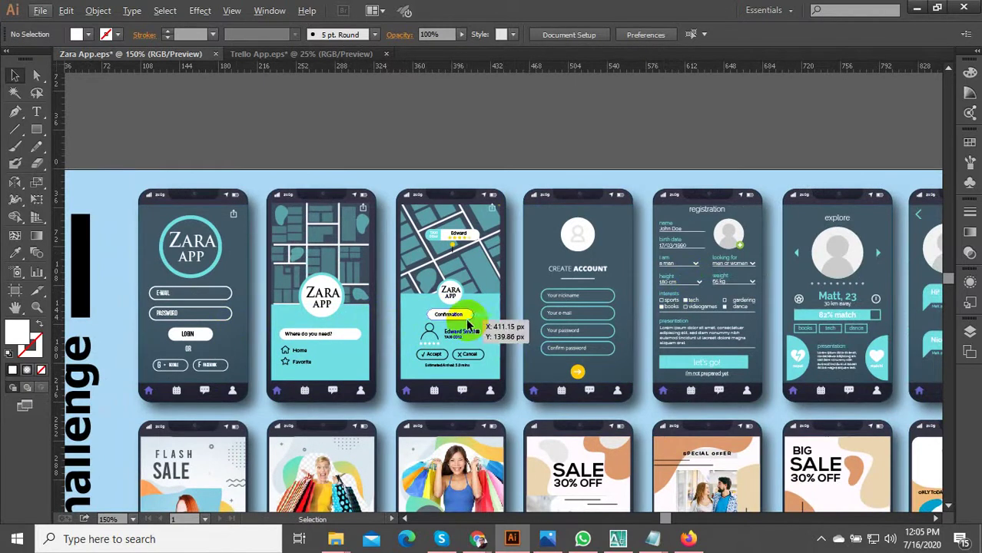
pyautogui.hscroll(8, 468, 323)
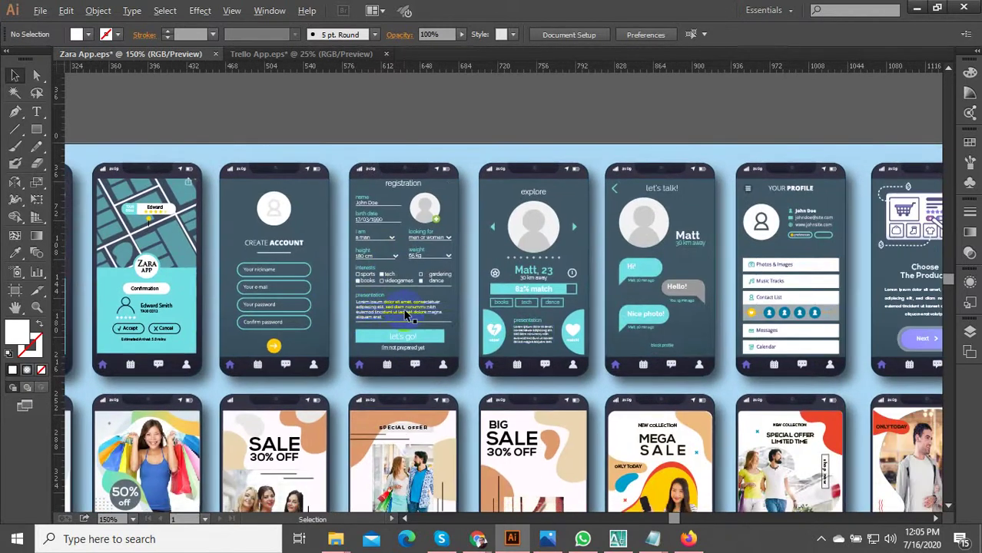
pyautogui.scroll(1, 393, 316)
pyautogui.hscroll(3, 500, 259)
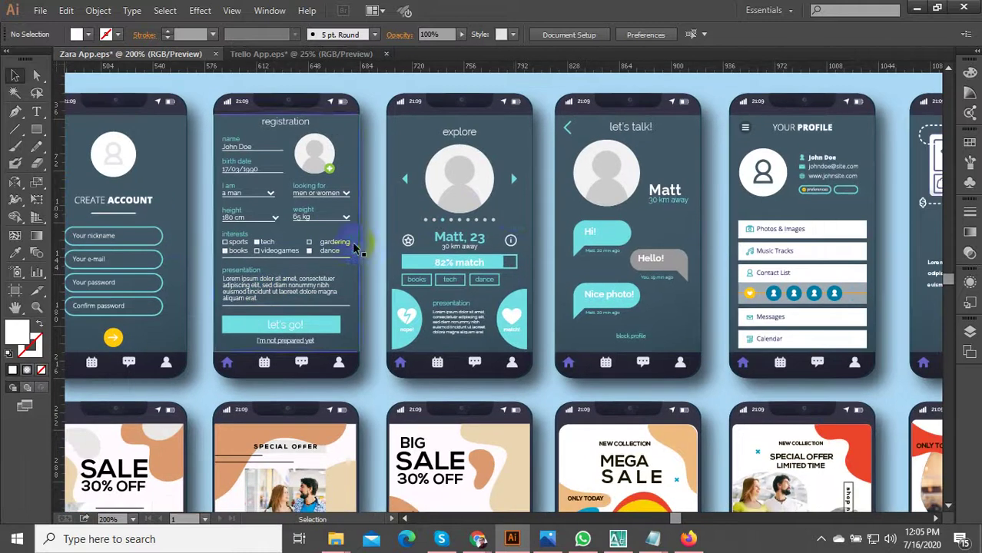
pyautogui.hscroll(5, 607, 236)
pyautogui.hscroll(3, 607, 231)
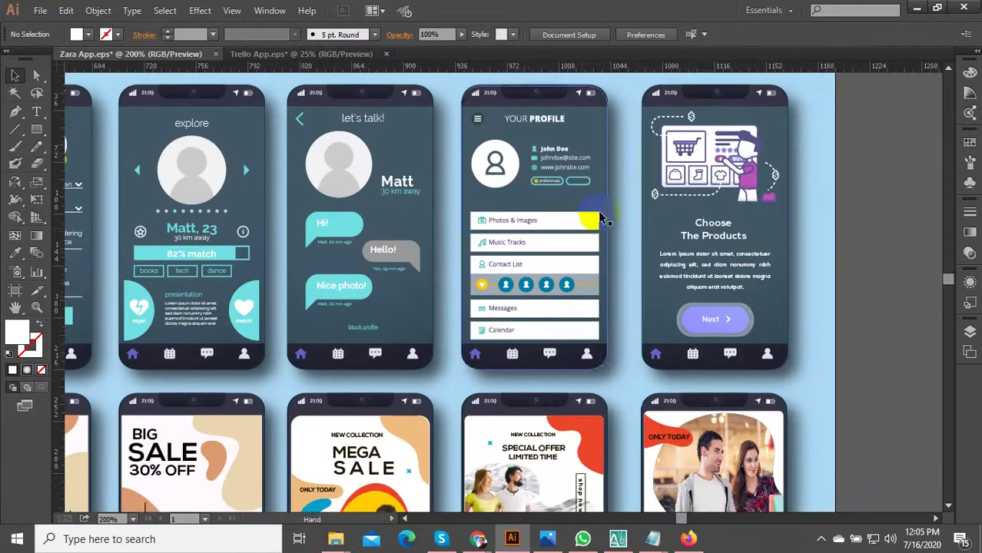
pyautogui.scroll(-1, 732, 261)
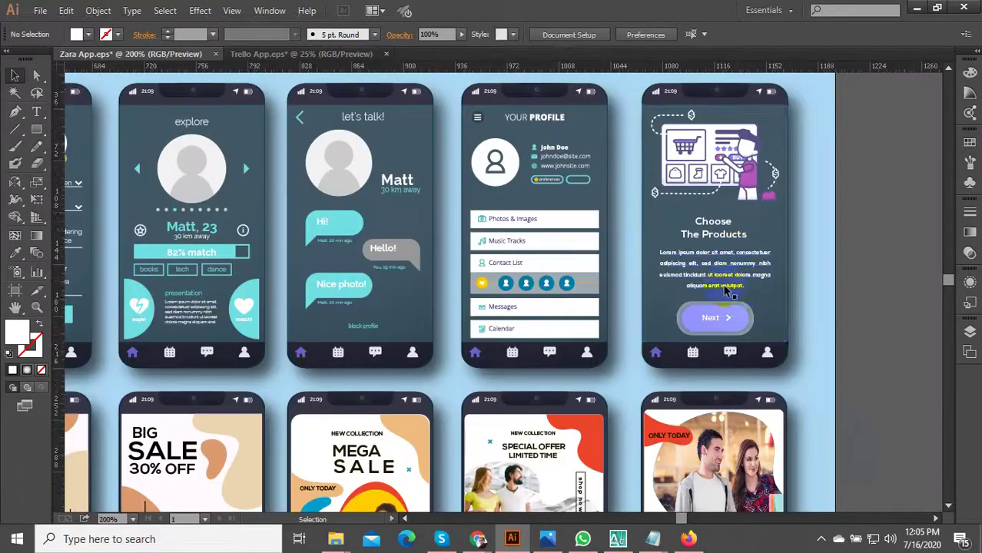
# Step: Inspect the details of the Your Profile list and the Choose The Products screen
pyautogui.scroll(2, 727, 290)
pyautogui.scroll(-1, 720, 206)
pyautogui.moveTo(715, 165); pyautogui.dragTo(643, 257)
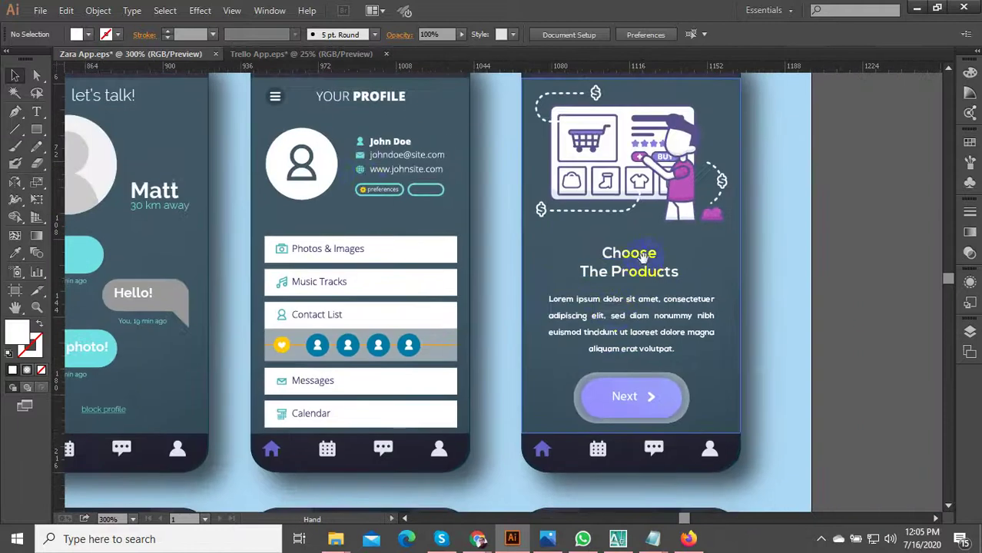
pyautogui.moveTo(359, 177); pyautogui.dragTo(714, 162)
pyautogui.scroll(2, 602, 295)
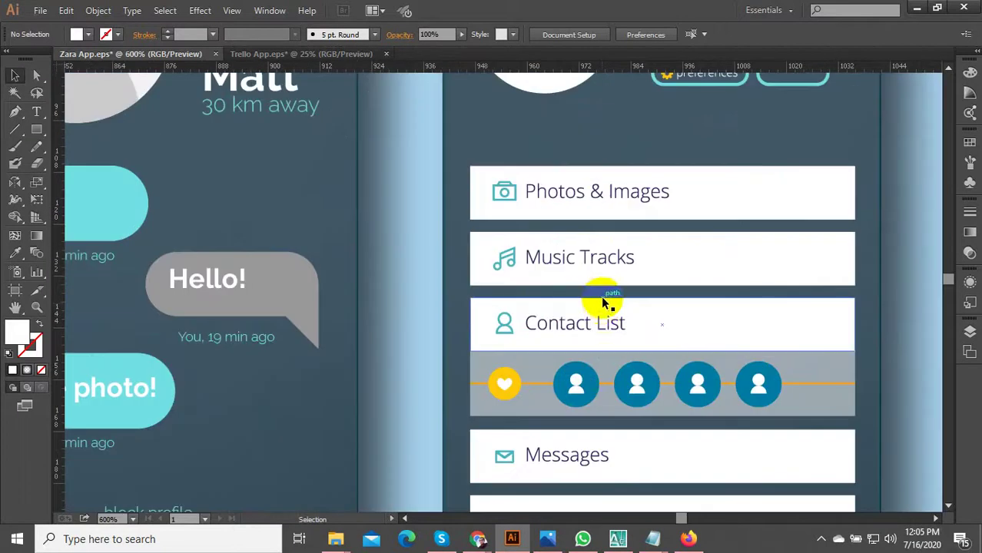
pyautogui.scroll(-1, 603, 306)
pyautogui.moveTo(587, 314); pyautogui.dragTo(603, 306)
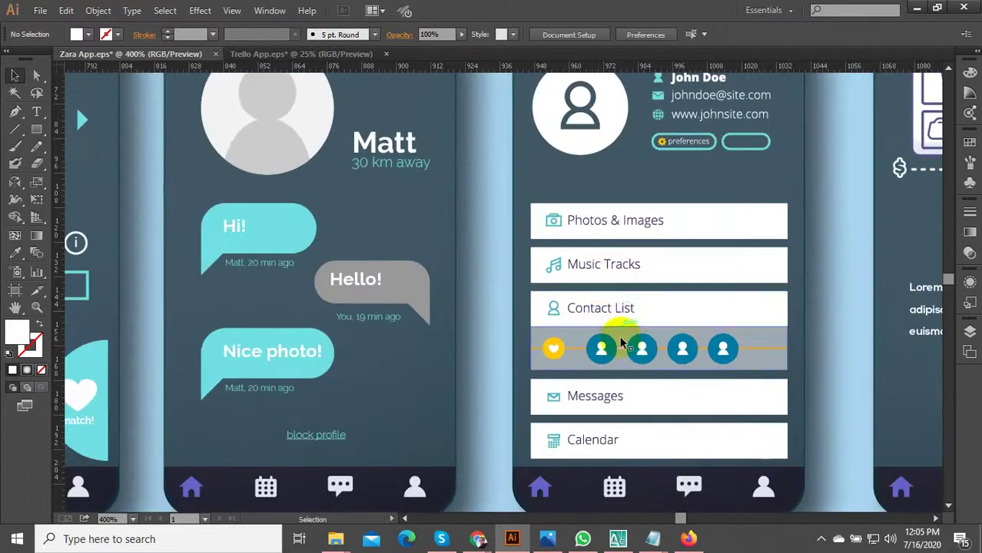
pyautogui.moveTo(628, 343); pyautogui.dragTo(634, 271)
pyautogui.moveTo(673, 309); pyautogui.dragTo(333, 318)
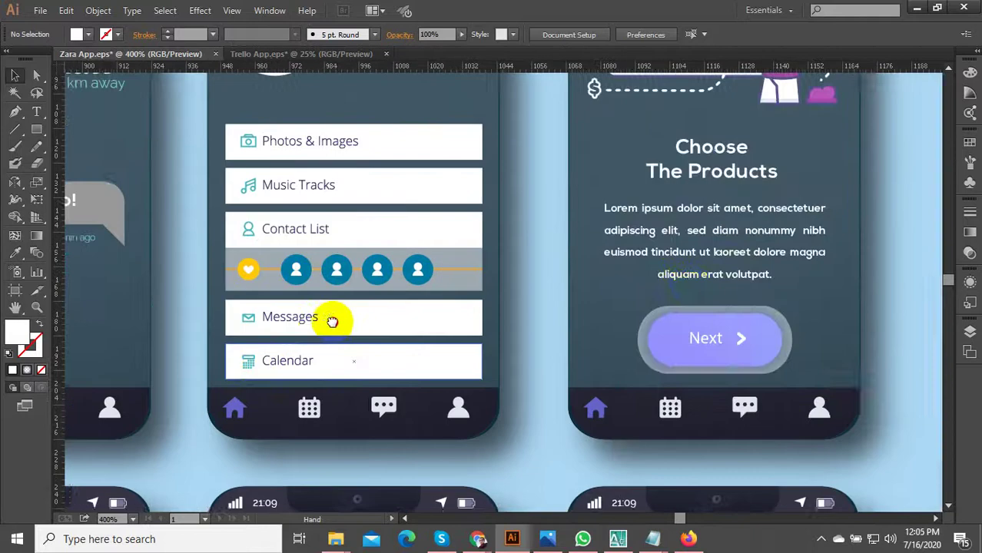
pyautogui.moveTo(684, 284); pyautogui.dragTo(525, 296)
pyautogui.scroll(-3, 620, 370)
pyautogui.scroll(2, 589, 233)
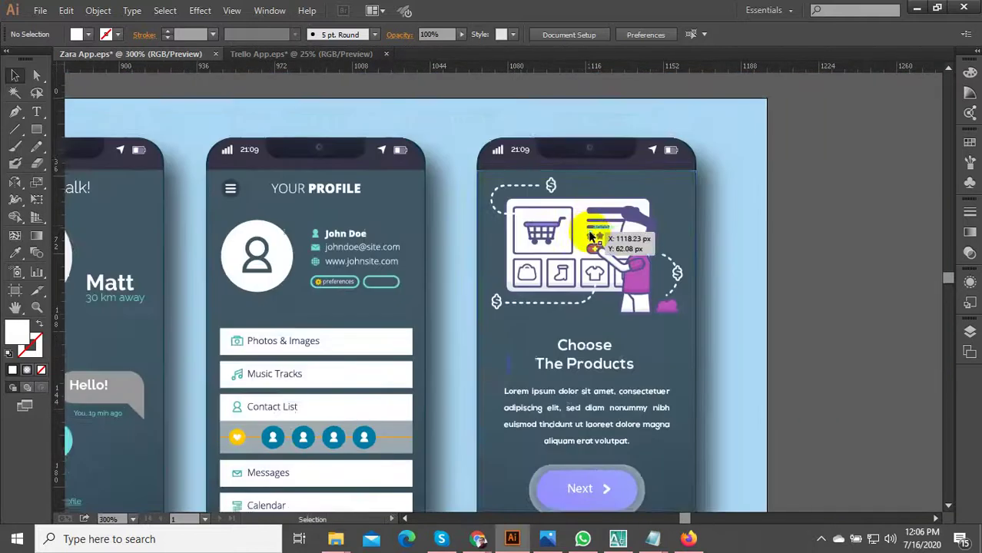
# Step: Look over the Flash Sale and discount promo screens in the second row, undoing any accidental poster move
pyautogui.moveTo(480, 373); pyautogui.dragTo(566, 325)
pyautogui.moveTo(501, 408); pyautogui.dragTo(719, 240)
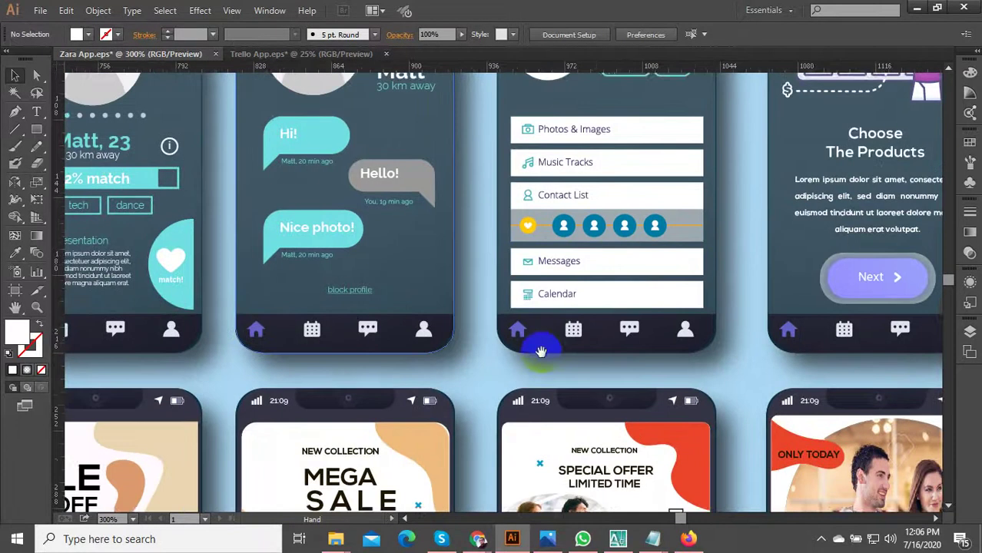
pyautogui.moveTo(540, 350); pyautogui.dragTo(658, 267)
pyautogui.scroll(-3, 538, 376)
pyautogui.moveTo(443, 375); pyautogui.dragTo(723, 230)
pyautogui.moveTo(398, 311); pyautogui.dragTo(482, 281)
pyautogui.scroll(1, 407, 285)
pyautogui.moveTo(359, 218); pyautogui.dragTo(217, 241)
pyautogui.moveTo(507, 266); pyautogui.dragTo(301, 276)
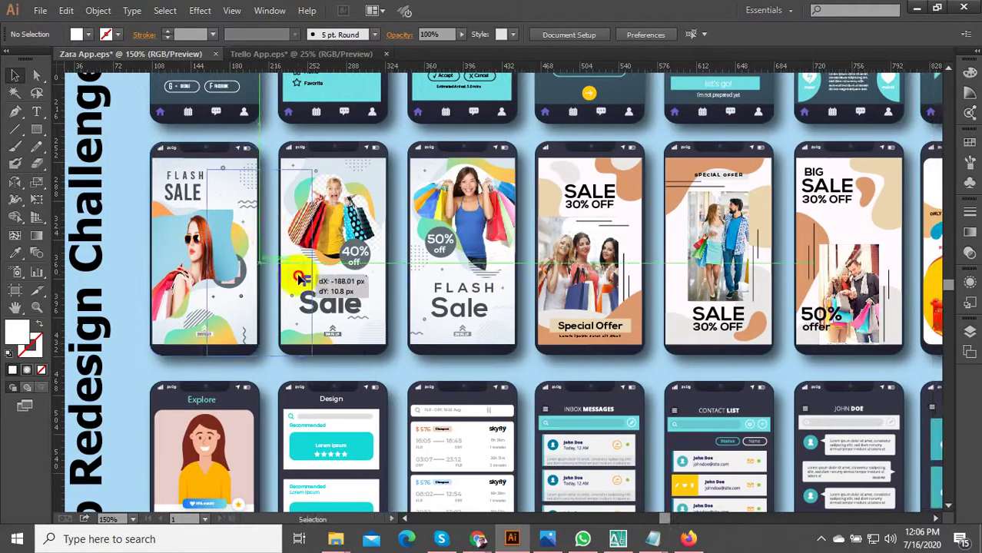
pyautogui.hotkey('ctrl', 'z')
# Step: Move the first Flash Sale poster out of its phone frame onto the empty canvas below the separated login layers
pyautogui.scroll(1, 199, 253)
pyautogui.moveTo(199, 253); pyautogui.dragTo(452, 269)
pyautogui.click(520, 199)
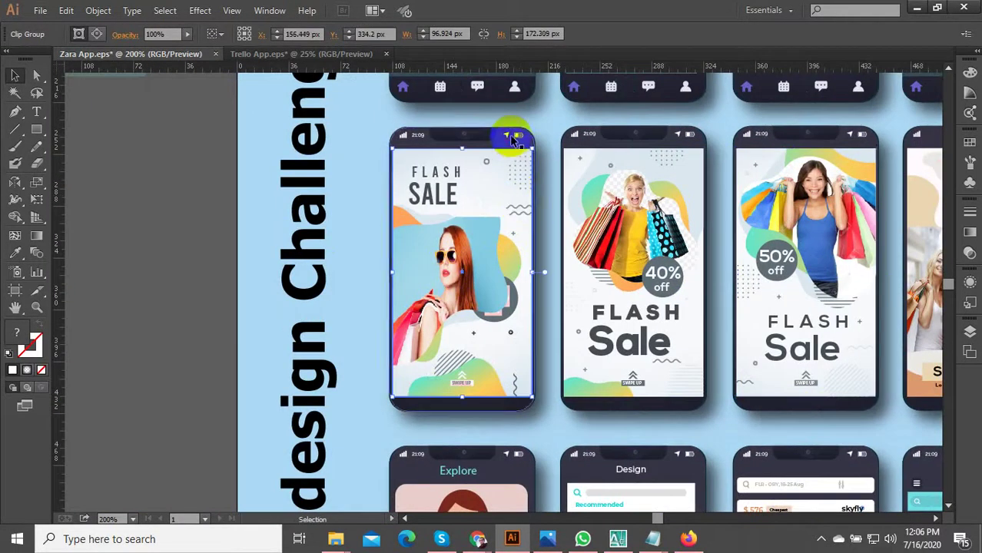
pyautogui.hotkey('ctrl', 'shift', 'g')
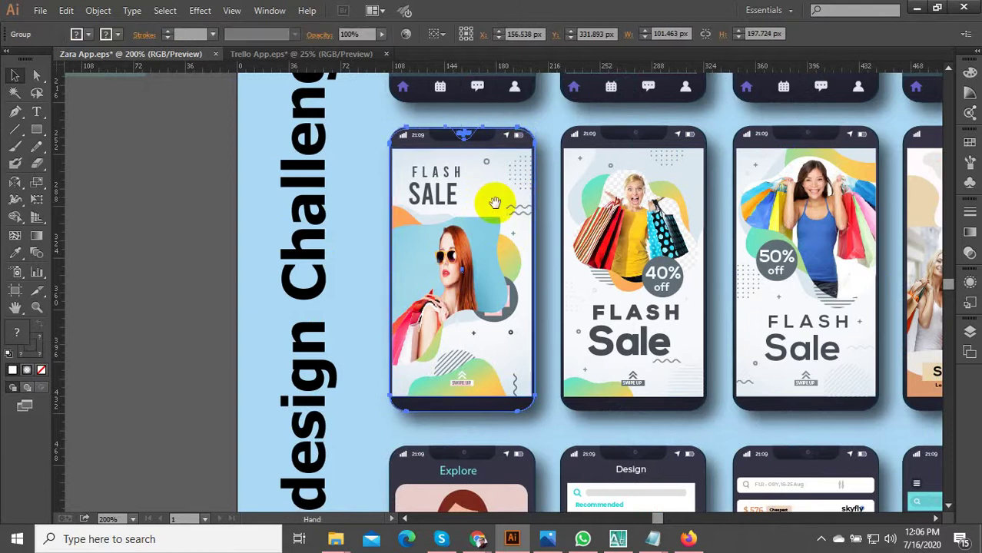
pyautogui.scroll(-1, 497, 206)
pyautogui.scroll(-2, 500, 229)
pyautogui.moveTo(485, 219); pyautogui.dragTo(267, 282)
pyautogui.click(382, 277)
pyautogui.moveTo(386, 232); pyautogui.dragTo(301, 270)
pyautogui.moveTo(341, 236); pyautogui.dragTo(332, 343)
pyautogui.click(261, 450)
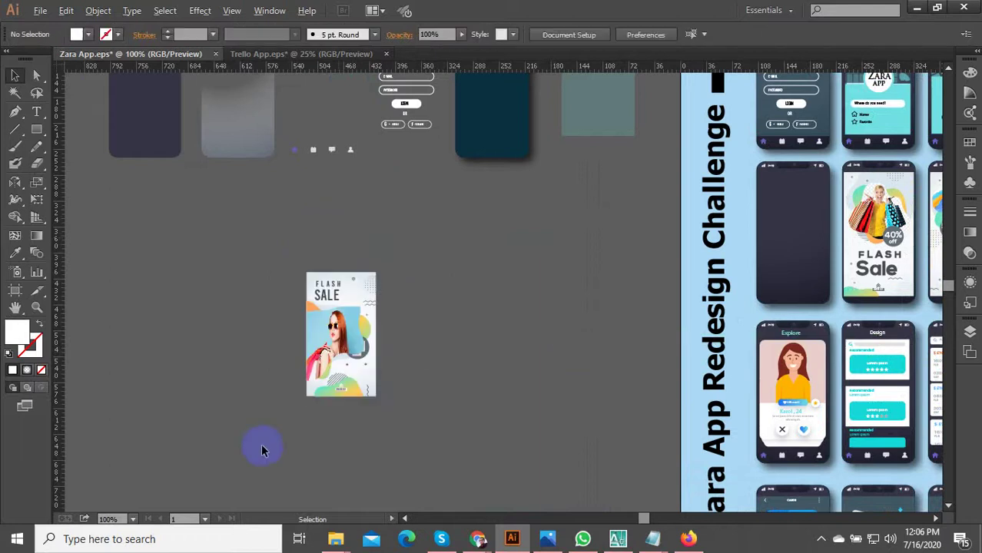
# Step: Release the clipping mask of the moved Flash Sale poster
pyautogui.scroll(2, 260, 450)
pyautogui.click(346, 308)
pyautogui.rightClick(389, 248)
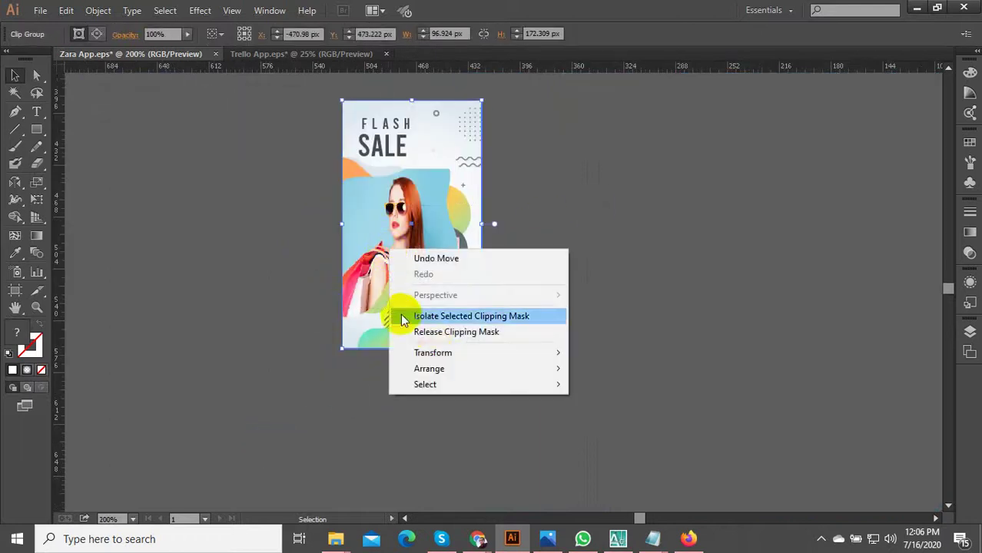
pyautogui.click(434, 332)
pyautogui.click(624, 273)
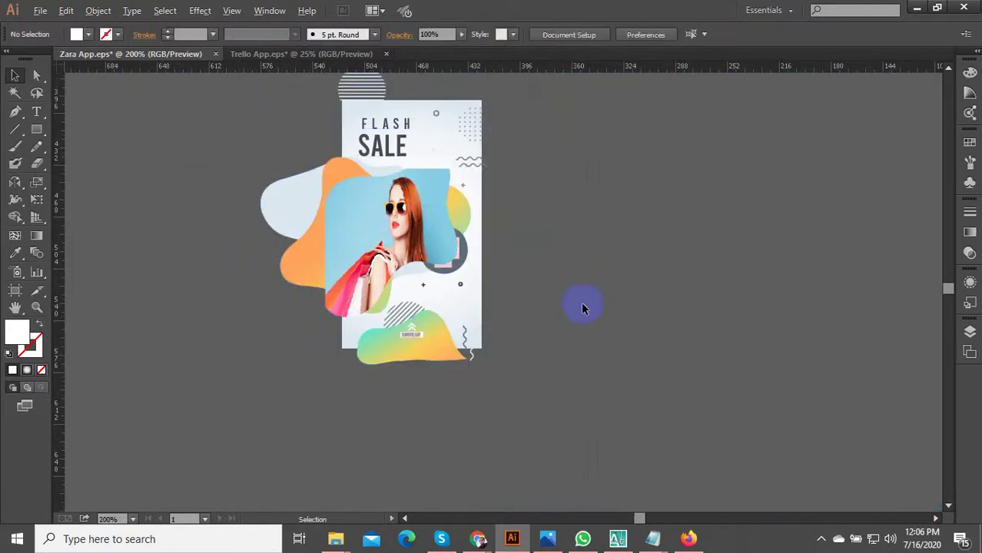
# Step: Pull the photo, orange gradient blob and pale blob out to the left of the poster and its white background to the right
pyautogui.scroll(1, 455, 210)
pyautogui.moveTo(292, 274); pyautogui.dragTo(387, 320)
pyautogui.moveTo(328, 207); pyautogui.dragTo(156, 327)
pyautogui.scroll(-1, 421, 301)
pyautogui.moveTo(322, 335); pyautogui.dragTo(137, 392)
pyautogui.moveTo(415, 292); pyautogui.dragTo(249, 154)
pyautogui.moveTo(511, 252); pyautogui.dragTo(701, 252)
# Step: Spread out the poster's dot pattern, FLASH SALE lettering, 30% label and green-orange wave so they stand apart
pyautogui.moveTo(532, 185); pyautogui.dragTo(575, 150)
pyautogui.moveTo(454, 210); pyautogui.dragTo(418, 261)
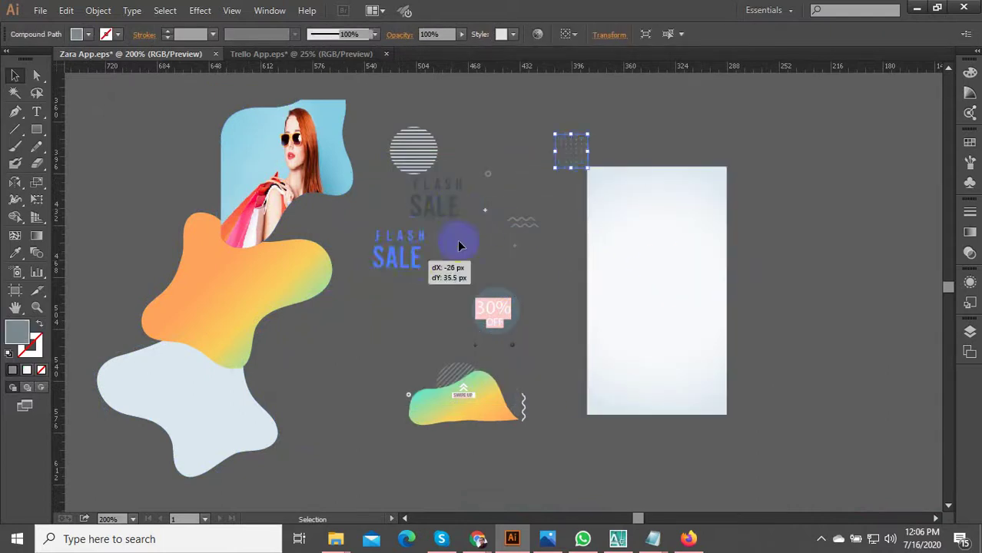
pyautogui.moveTo(515, 299); pyautogui.dragTo(531, 256)
pyautogui.click(527, 325)
pyautogui.moveTo(476, 391); pyautogui.dragTo(433, 460)
pyautogui.moveTo(549, 450); pyautogui.dragTo(566, 325)
pyautogui.moveTo(555, 203); pyautogui.dragTo(516, 355)
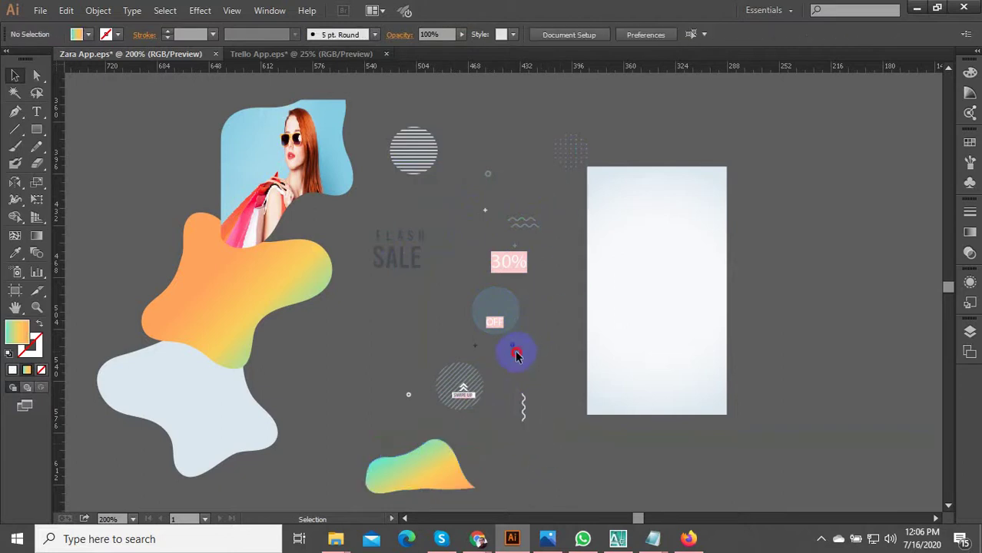
# Step: Release the clipping mask of the separated woman-with-shopping-bags photo to expose the full rectangular image
pyautogui.scroll(3, 303, 163)
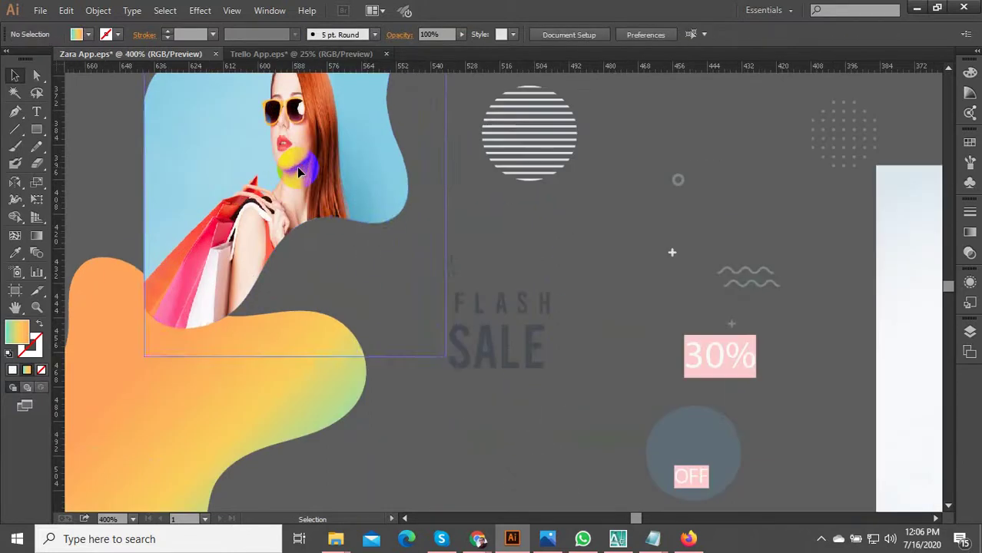
pyautogui.click(301, 168)
pyautogui.scroll(-2, 311, 275)
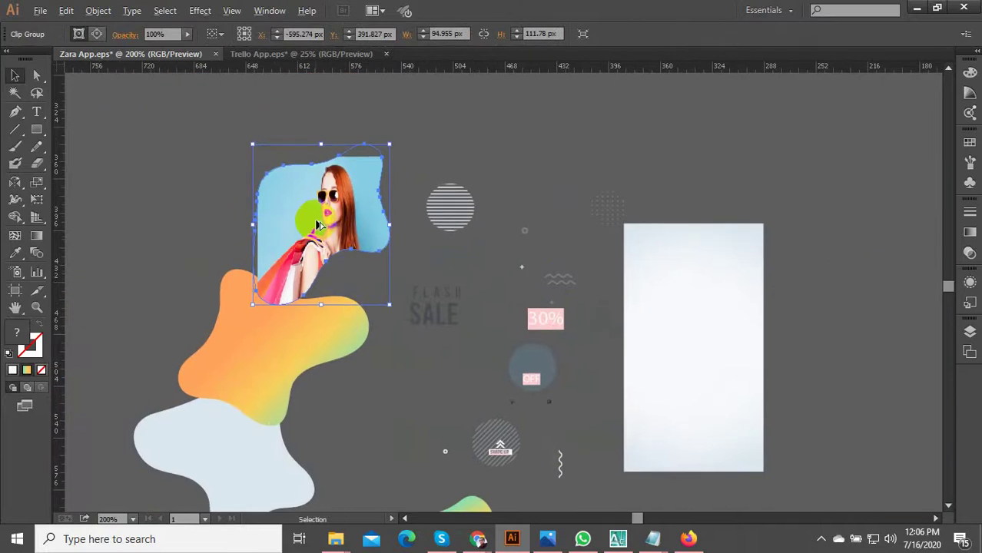
pyautogui.rightClick(315, 219)
pyautogui.click(384, 305)
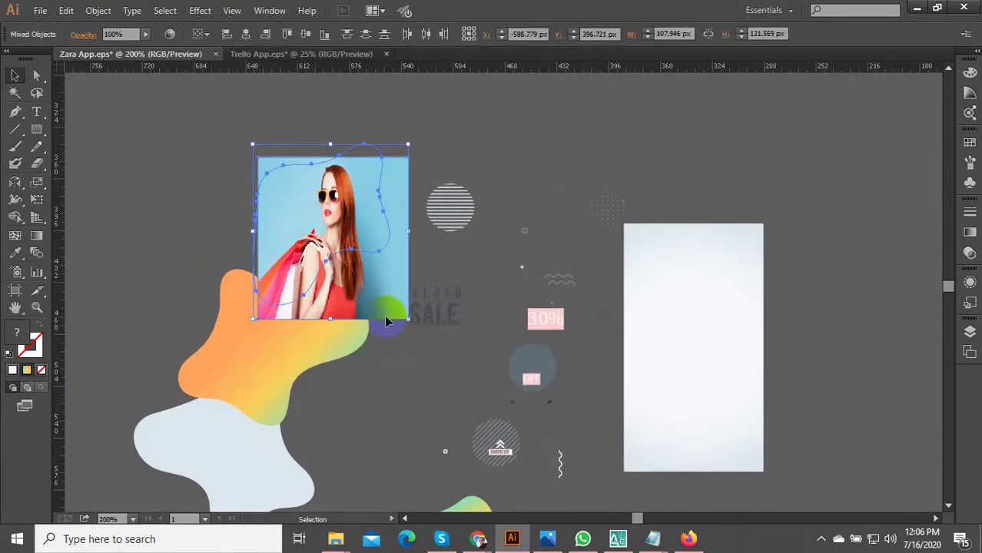
pyautogui.click(406, 357)
pyautogui.moveTo(305, 185); pyautogui.dragTo(346, 239)
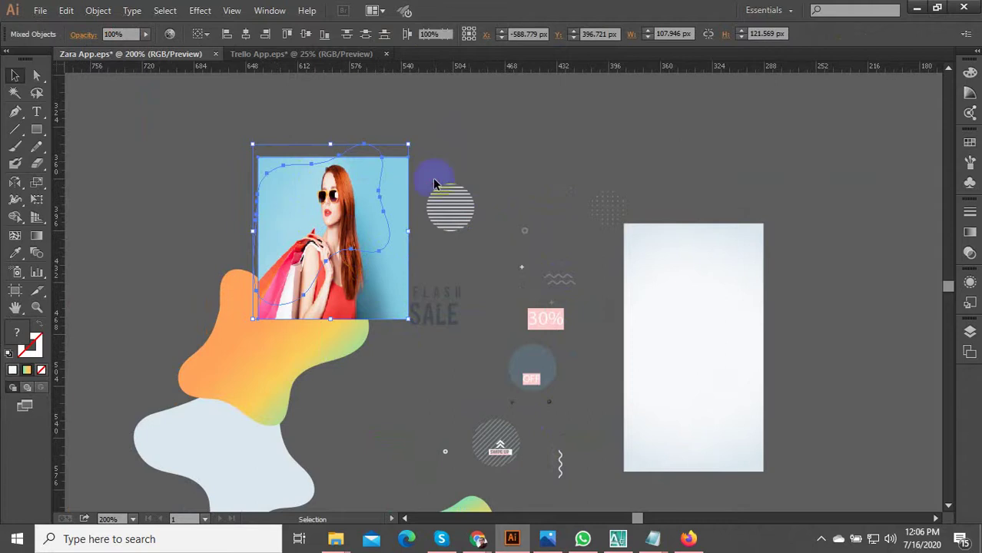
pyautogui.click(434, 183)
# Step: Examine the separated Flash Sale poster layers and the remaining phone screens on the board
pyautogui.scroll(-2, 414, 369)
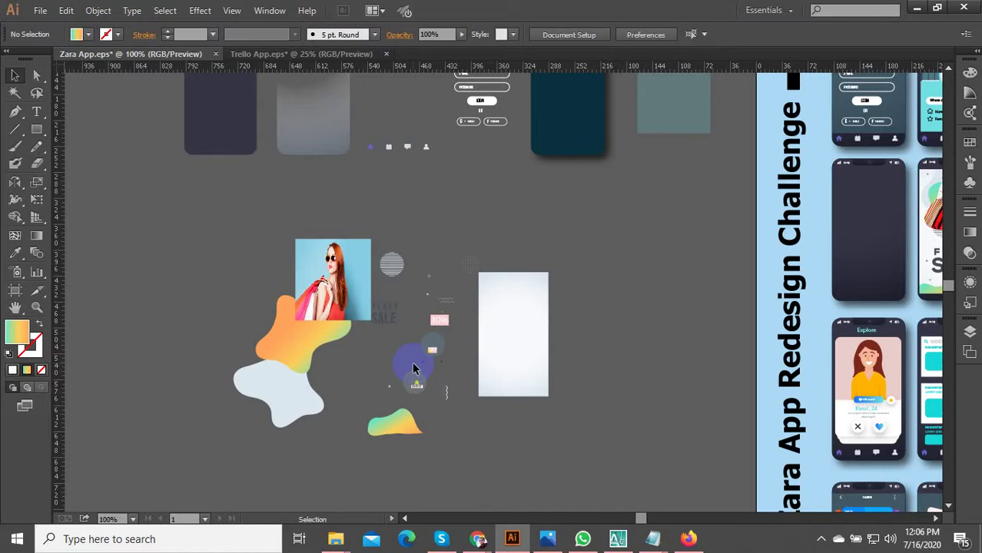
pyautogui.scroll(2, 376, 359)
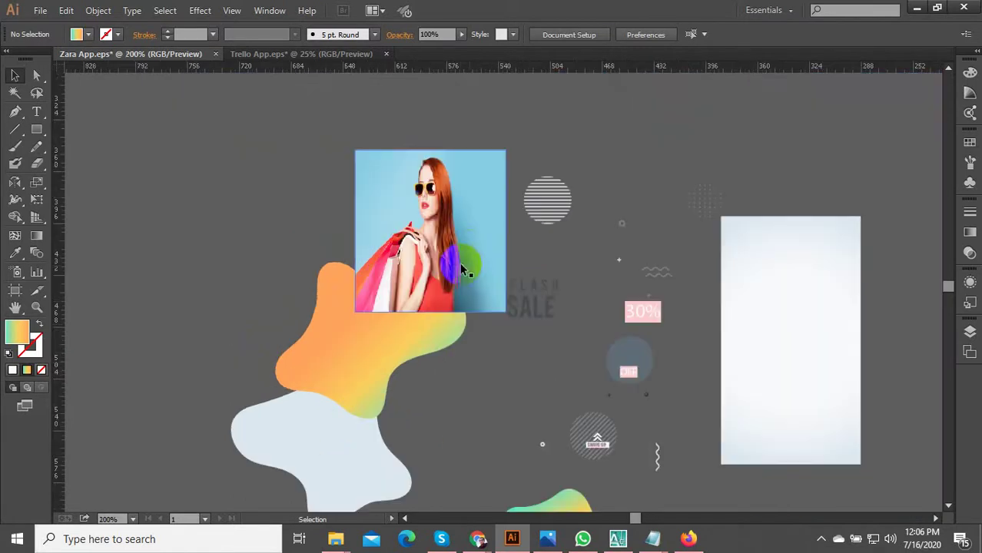
pyautogui.scroll(-2, 470, 254)
pyautogui.moveTo(579, 262); pyautogui.dragTo(223, 267)
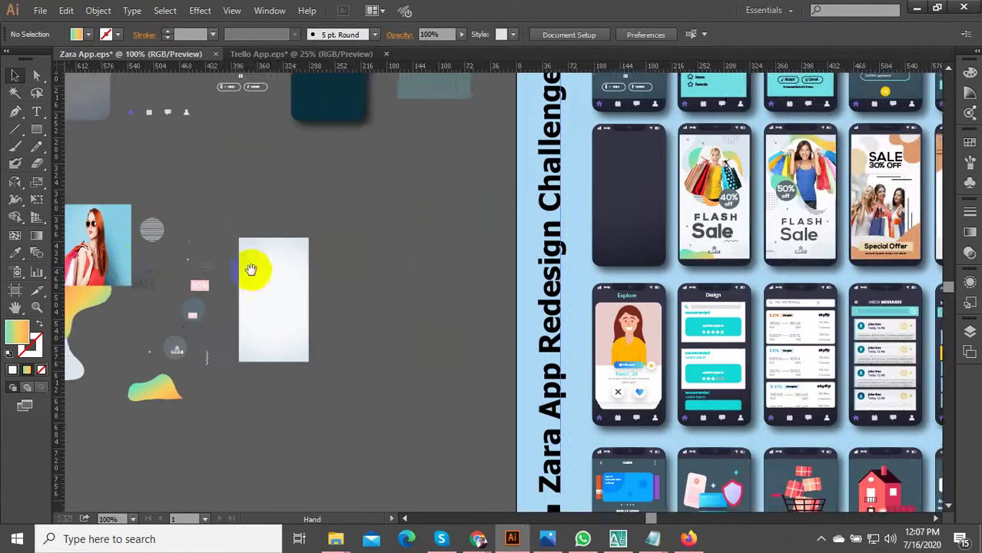
pyautogui.moveTo(470, 274); pyautogui.dragTo(278, 226)
pyautogui.scroll(-2, 569, 302)
pyautogui.scroll(-2, 568, 300)
pyautogui.scroll(5, 541, 270)
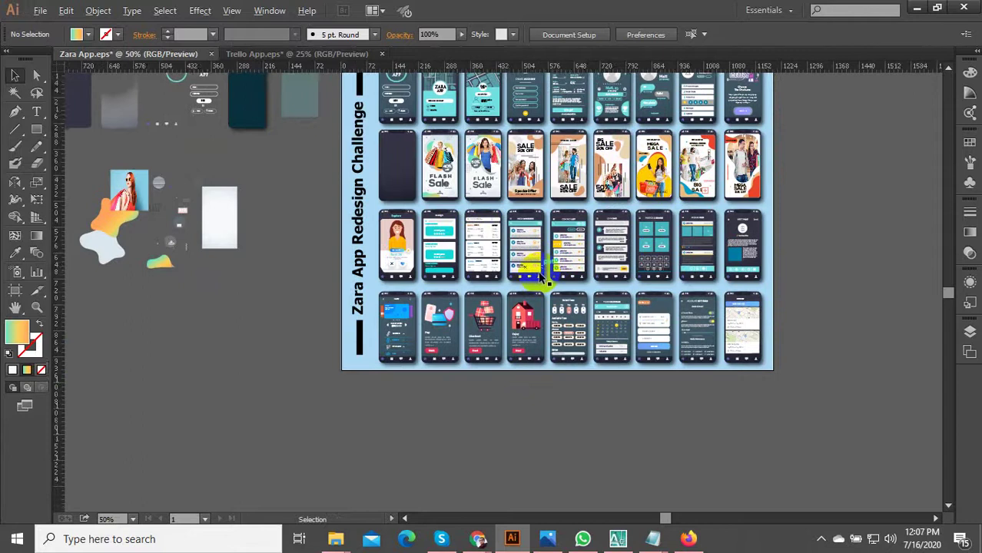
pyautogui.scroll(-3, 607, 300)
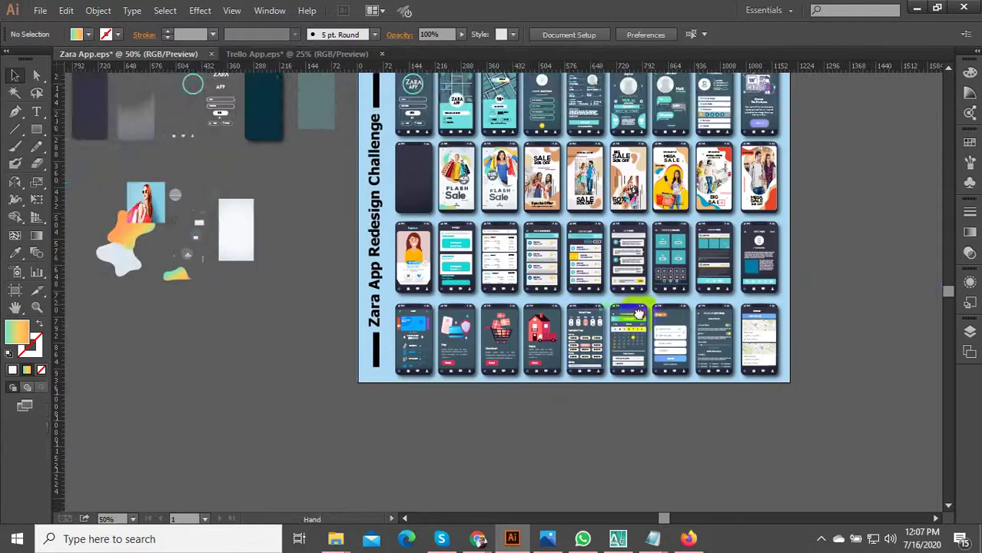
# Step: Move the Planner phone off the board onto the empty canvas to its right and undo the extra move
pyautogui.scroll(3, 696, 305)
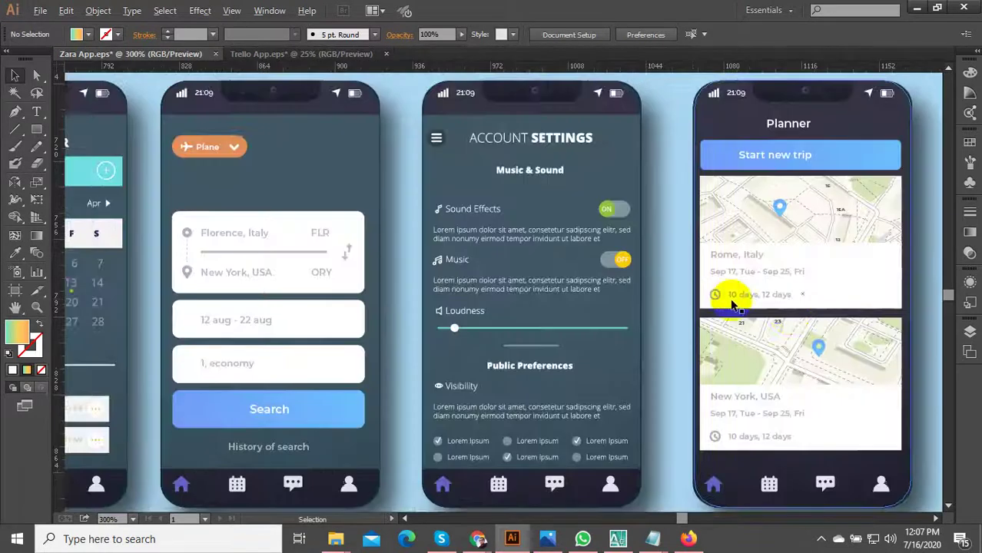
pyautogui.moveTo(791, 312); pyautogui.dragTo(542, 284)
pyautogui.scroll(-1, 557, 287)
pyautogui.moveTo(707, 361); pyautogui.dragTo(609, 346)
pyautogui.moveTo(467, 227); pyautogui.dragTo(377, 109)
pyautogui.scroll(-1, 421, 234)
pyautogui.moveTo(491, 215); pyautogui.dragTo(444, 212)
pyautogui.moveTo(513, 256); pyautogui.dragTo(616, 241)
pyautogui.scroll(2, 446, 226)
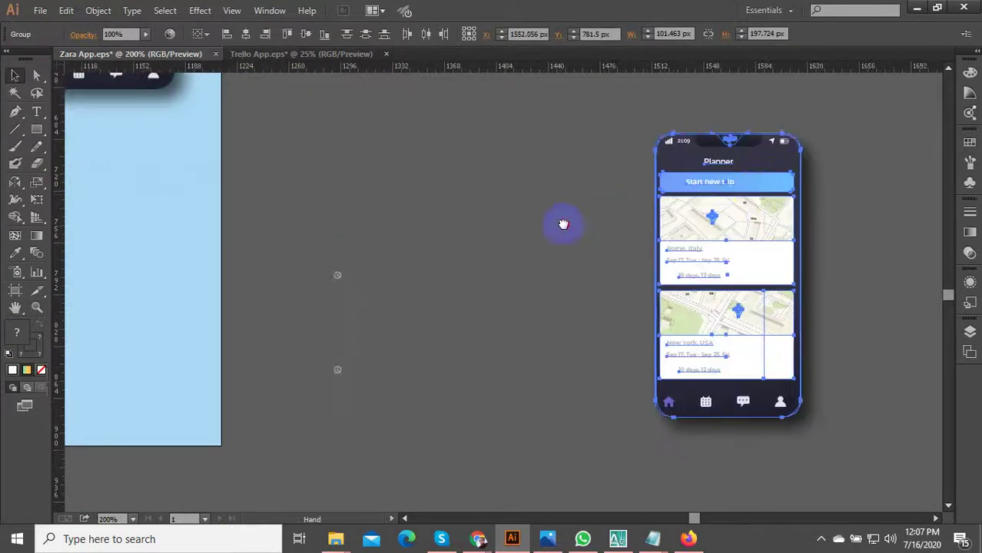
pyautogui.hscroll(4, 564, 224)
pyautogui.hotkey('ctrl', 'z')
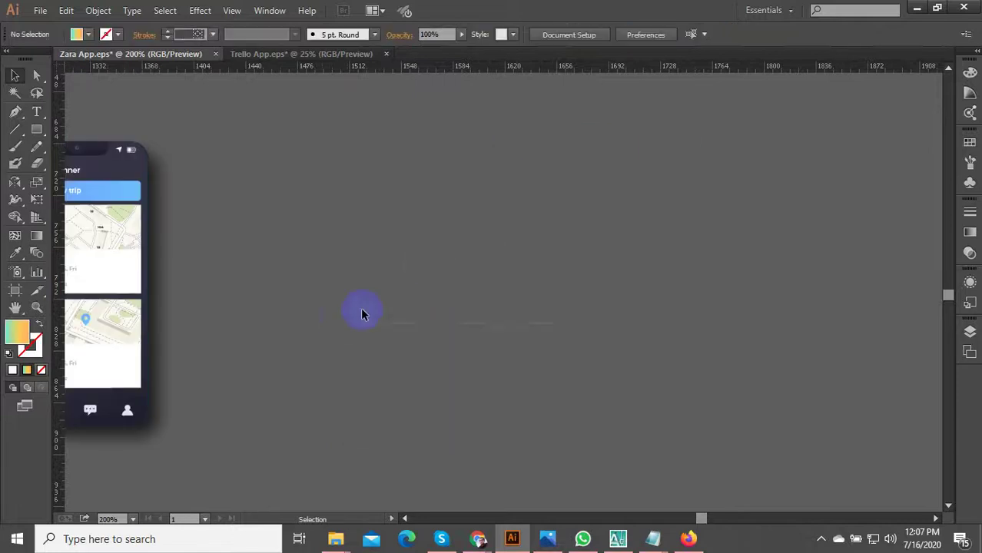
# Step: Ungroup the Planner screen content and pull the Rome map out to the right of the phone
pyautogui.hscroll(-5, 235, 293)
pyautogui.rightClick(439, 252)
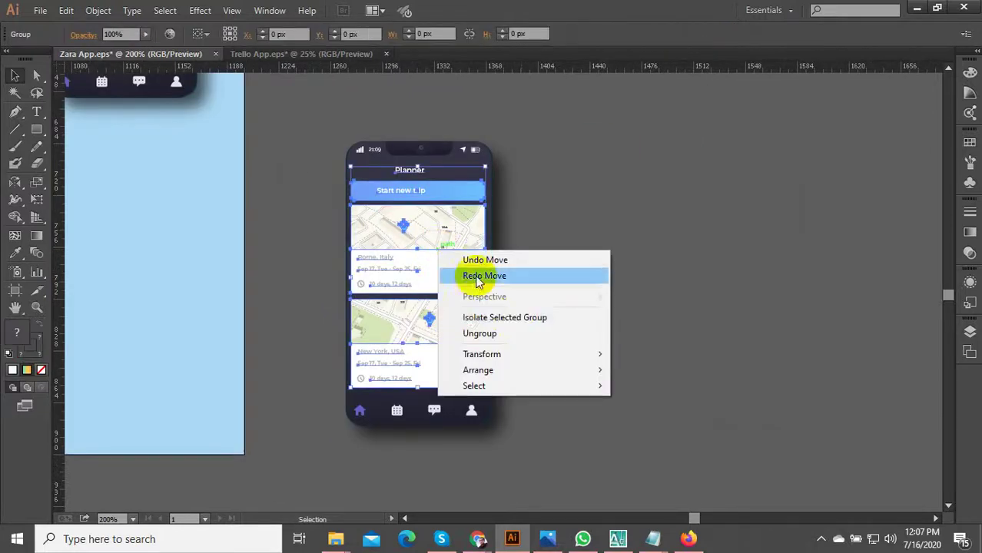
pyautogui.click(492, 334)
pyautogui.click(462, 243)
pyautogui.moveTo(461, 242); pyautogui.dragTo(614, 238)
pyautogui.moveTo(752, 277); pyautogui.dragTo(606, 279)
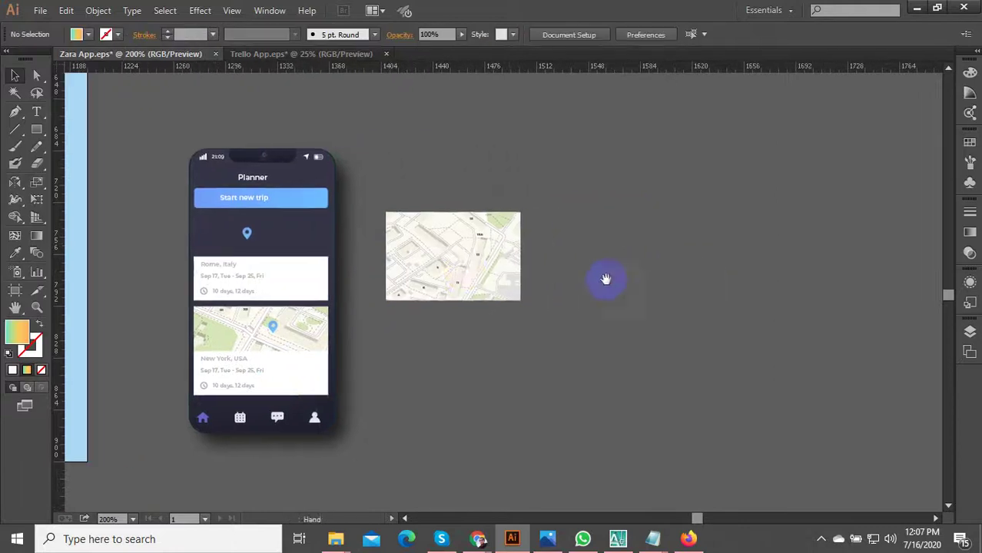
# Step: Release the clipping mask of the pulled-out Rome map to expose the whole street map
pyautogui.rightClick(462, 259)
pyautogui.click(441, 260)
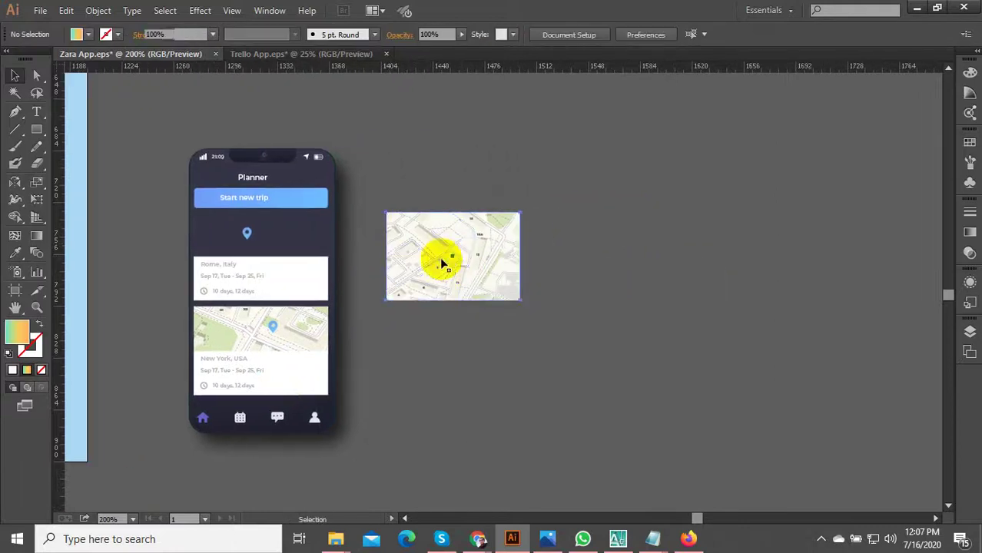
pyautogui.click(440, 260)
pyautogui.scroll(2, 445, 260)
pyautogui.rightClick(445, 262)
pyautogui.click(505, 343)
pyautogui.click(710, 278)
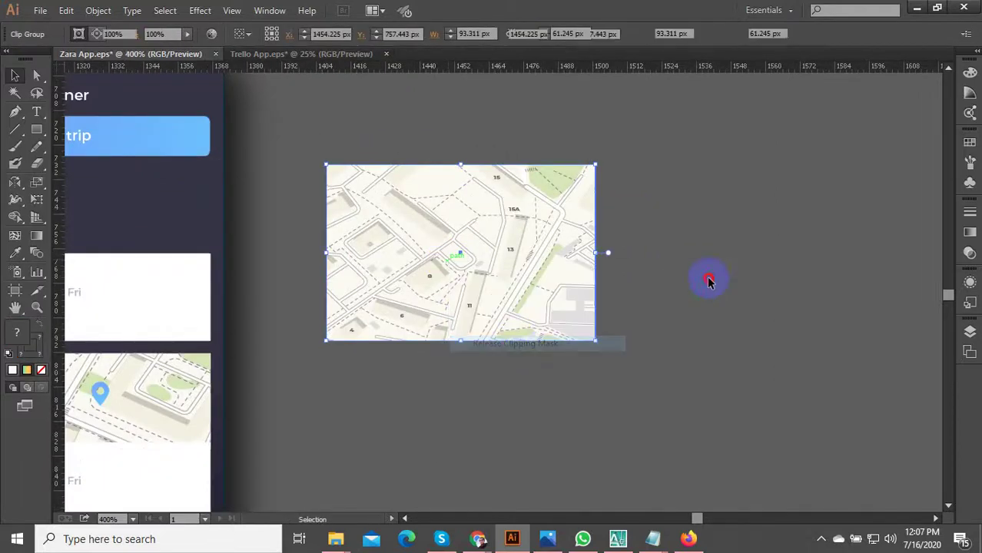
pyautogui.scroll(-3, 405, 268)
pyautogui.scroll(2, 492, 234)
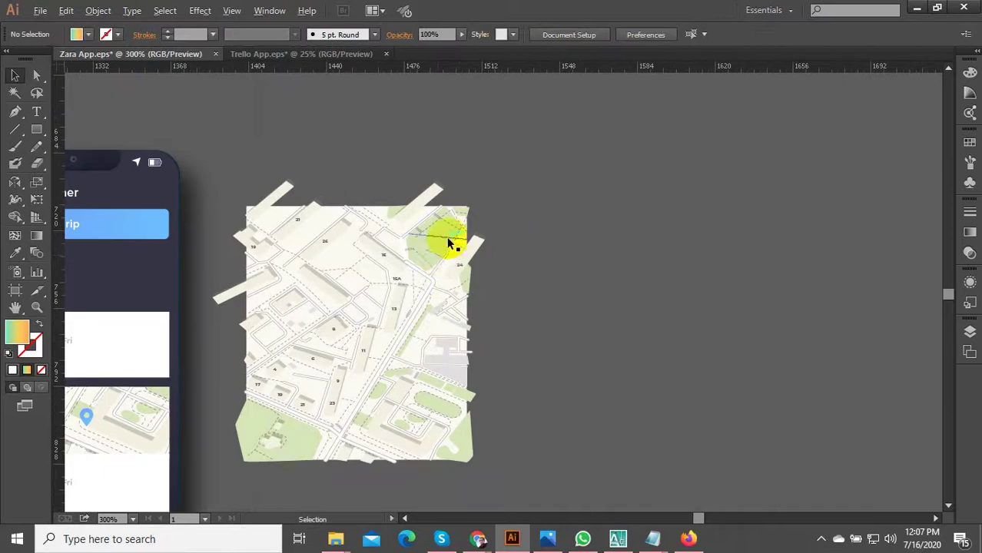
# Step: Move the unmasked street map farther right of the Planner phone and ungroup it
pyautogui.moveTo(372, 276); pyautogui.dragTo(432, 209)
pyautogui.scroll(3, 377, 267)
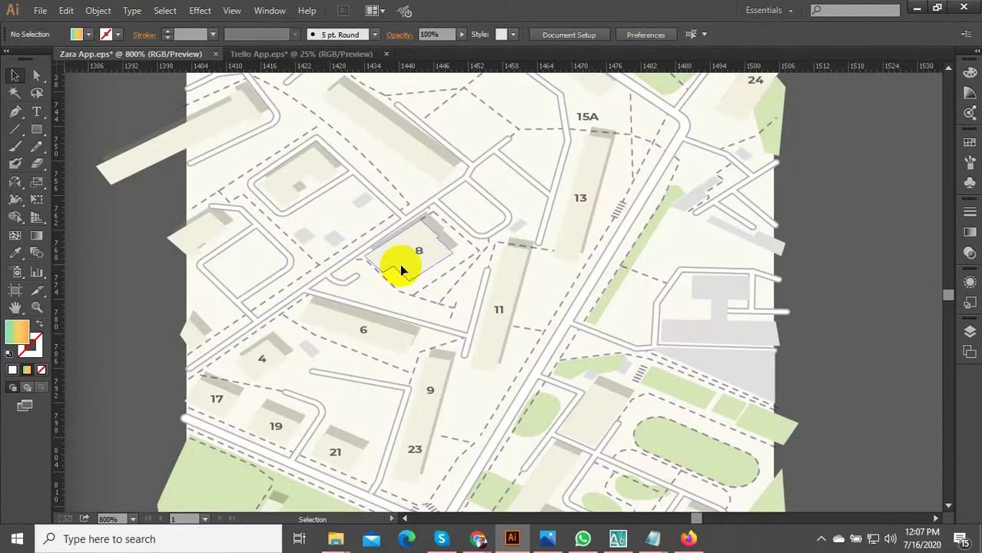
pyautogui.click(400, 266)
pyautogui.scroll(-4, 381, 258)
pyautogui.moveTo(379, 242); pyautogui.dragTo(675, 296)
pyautogui.click(789, 285)
pyautogui.rightClick(471, 241)
pyautogui.click(512, 324)
pyautogui.click(642, 234)
pyautogui.hscroll(2, 576, 242)
# Step: Move the map's dashed path lines out to the right of the map
pyautogui.scroll(3, 394, 246)
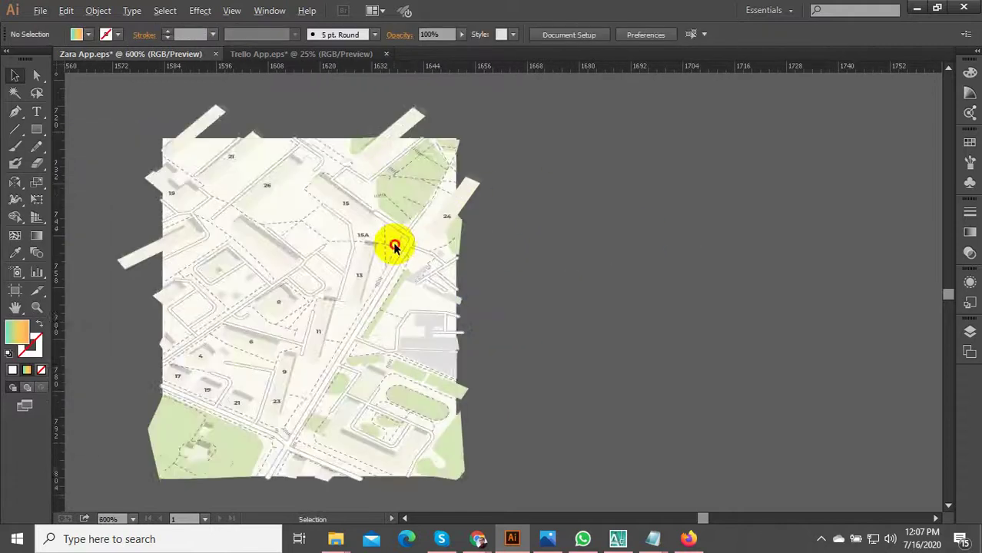
pyautogui.scroll(1, 394, 246)
pyautogui.click(351, 240)
pyautogui.scroll(-4, 402, 246)
pyautogui.moveTo(386, 243); pyautogui.dragTo(553, 243)
pyautogui.click(521, 251)
pyautogui.scroll(3, 521, 251)
pyautogui.click(527, 358)
pyautogui.click(690, 288)
pyautogui.scroll(-2, 603, 323)
pyautogui.click(586, 277)
# Step: Move the map's white road network to the right, beyond the separated dashed lines
pyautogui.scroll(3, 421, 278)
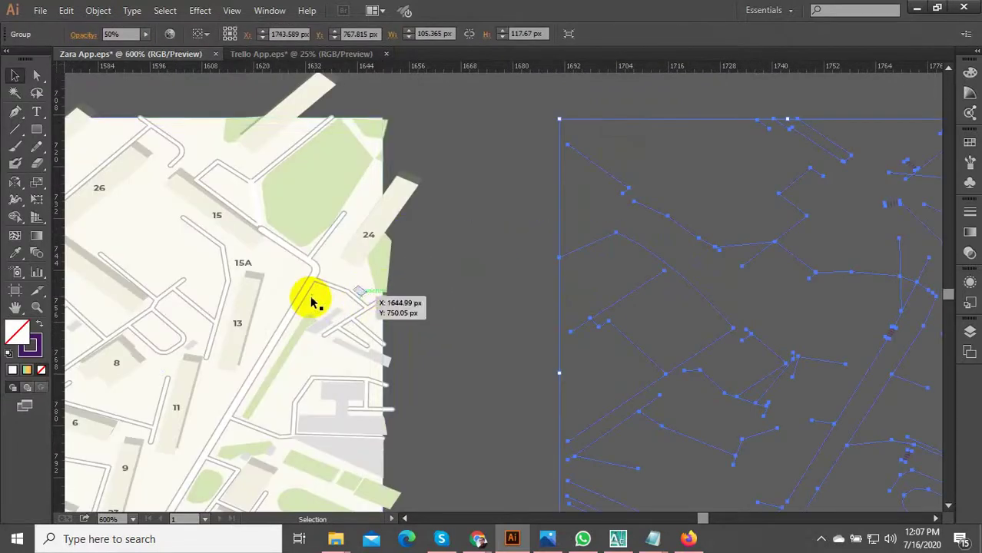
pyautogui.click(311, 301)
pyautogui.scroll(-3, 309, 296)
pyautogui.moveTo(314, 291); pyautogui.dragTo(807, 283)
pyautogui.click(785, 296)
pyautogui.scroll(3, 785, 294)
pyautogui.scroll(-3, 789, 290)
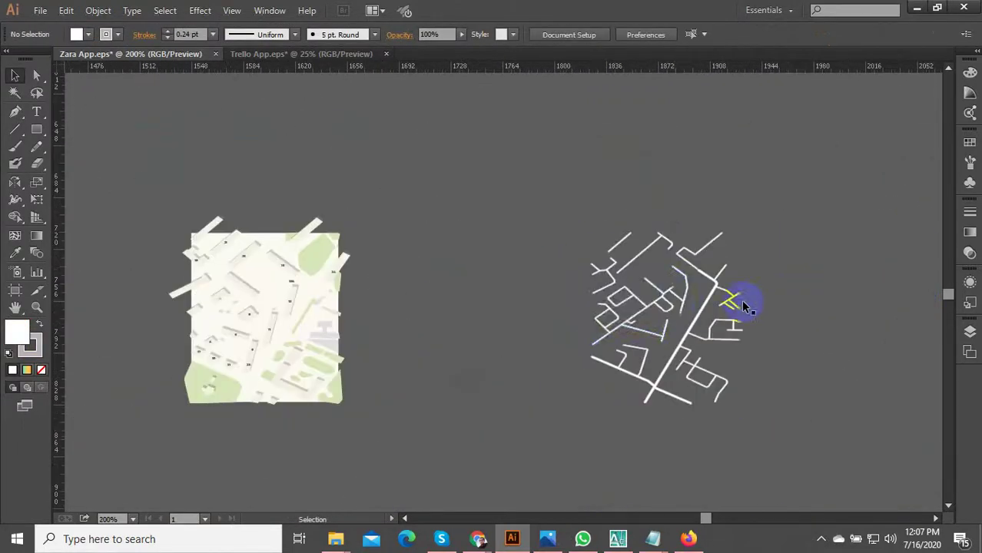
# Step: Move the beige building shapes and their shadows out below the map
pyautogui.moveTo(743, 307); pyautogui.dragTo(869, 263)
pyautogui.click(416, 249)
pyautogui.moveTo(415, 250); pyautogui.dragTo(446, 186)
pyautogui.moveTo(424, 226); pyautogui.dragTo(429, 270)
pyautogui.click(489, 246)
pyautogui.moveTo(551, 239); pyautogui.dragTo(551, 327)
# Step: Move the map's green park areas out between the Planner phone and the map base
pyautogui.scroll(4, 431, 149)
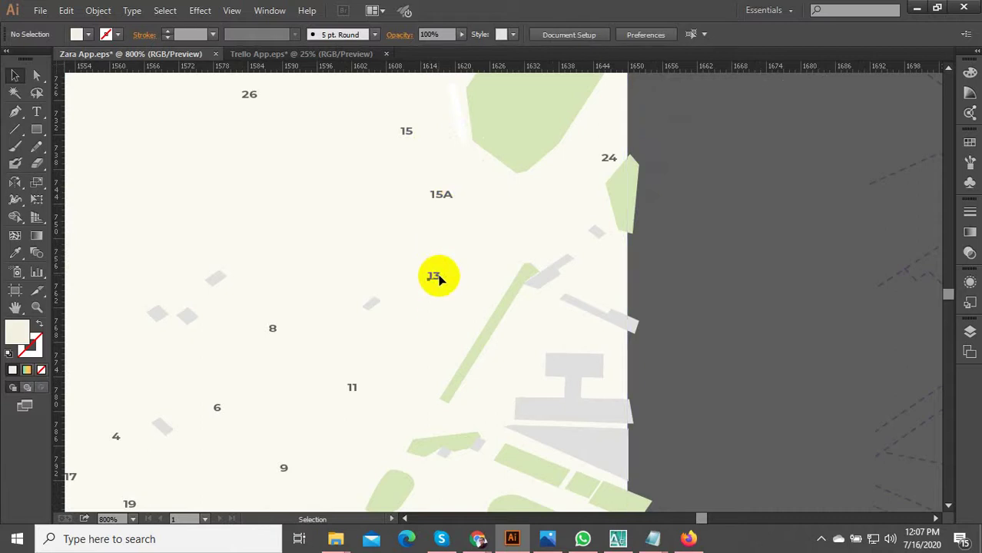
pyautogui.click(439, 278)
pyautogui.scroll(-4, 438, 278)
pyautogui.moveTo(456, 232); pyautogui.dragTo(240, 229)
pyautogui.click(436, 270)
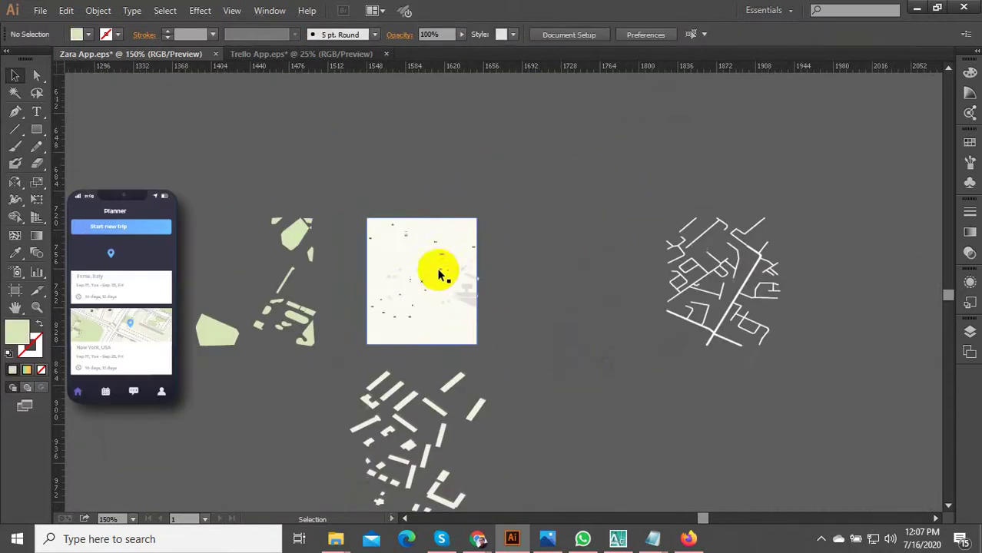
# Step: Move the map's light grey shapes out above the cream map base
pyautogui.scroll(2, 425, 296)
pyautogui.click(547, 310)
pyautogui.scroll(-2, 548, 308)
pyautogui.moveTo(548, 308); pyautogui.dragTo(634, 143)
pyautogui.click(555, 213)
pyautogui.scroll(-1, 555, 213)
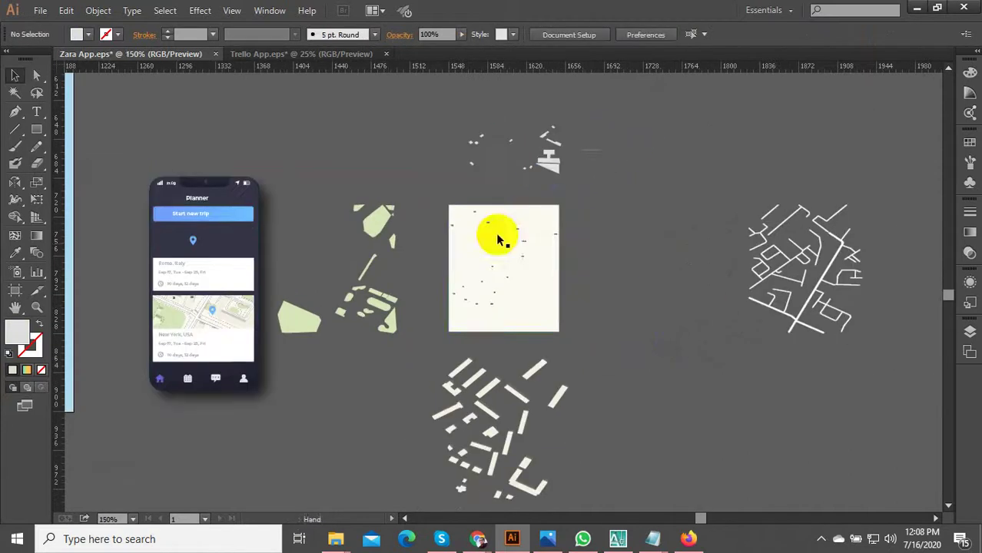
pyautogui.click(529, 246)
pyautogui.scroll(3, 525, 306)
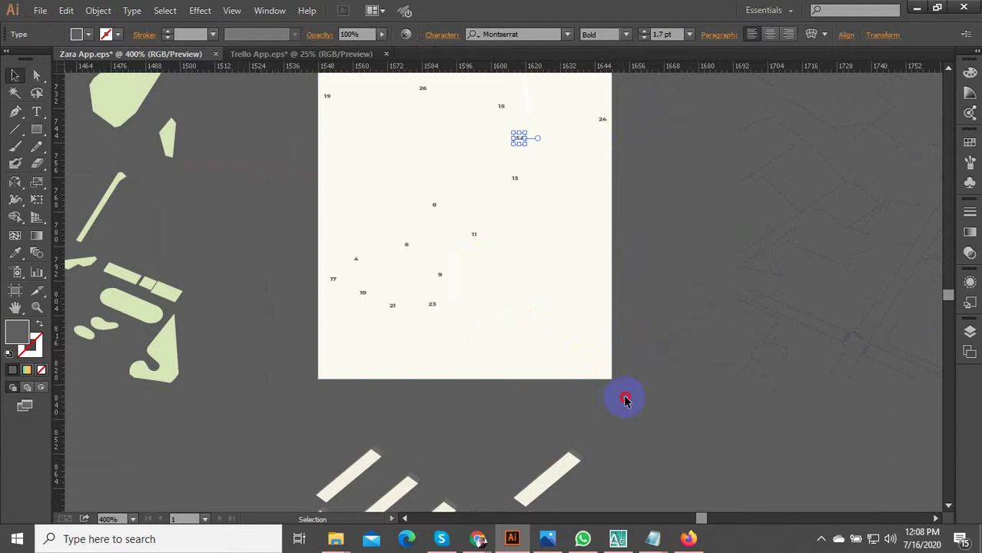
pyautogui.scroll(5, 476, 222)
pyautogui.moveTo(287, 229); pyautogui.dragTo(292, 227)
pyautogui.scroll(-2, 329, 106)
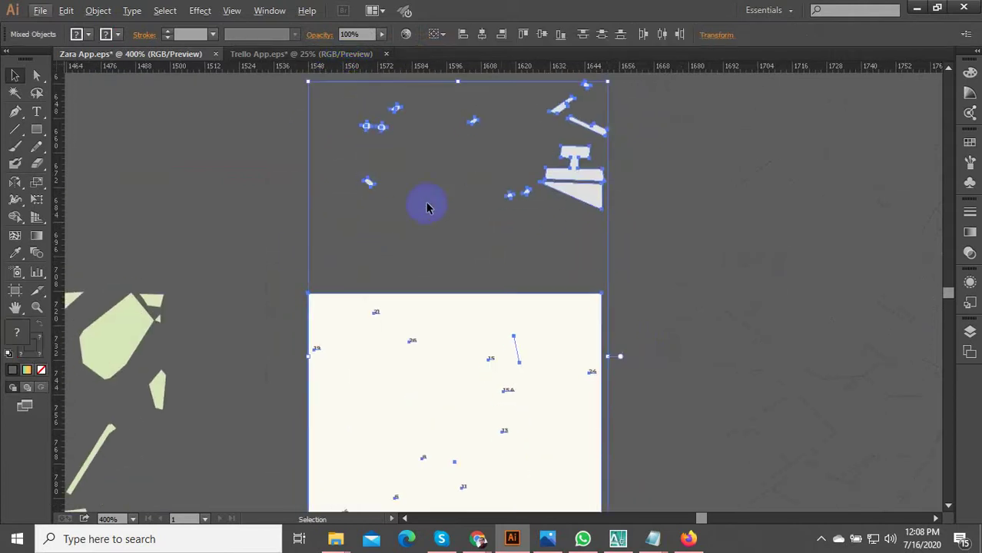
pyautogui.scroll(-2, 538, 234)
pyautogui.click(592, 227)
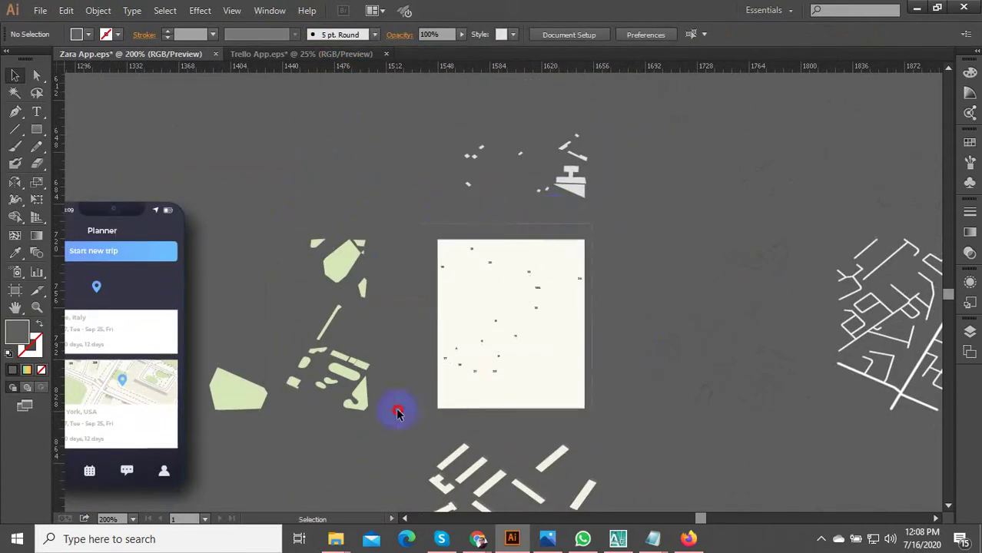
# Step: Group the building-number labels with the small white line and move the group diagonally up and left off the map base
pyautogui.moveTo(398, 414); pyautogui.dragTo(588, 235)
pyautogui.rightClick(515, 329)
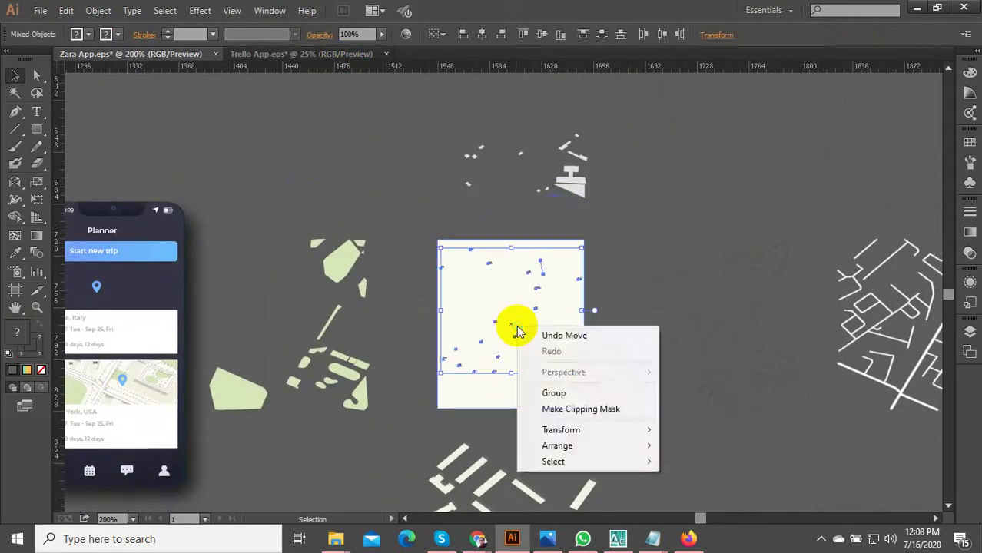
pyautogui.click(555, 394)
pyautogui.moveTo(511, 340); pyautogui.dragTo(587, 169)
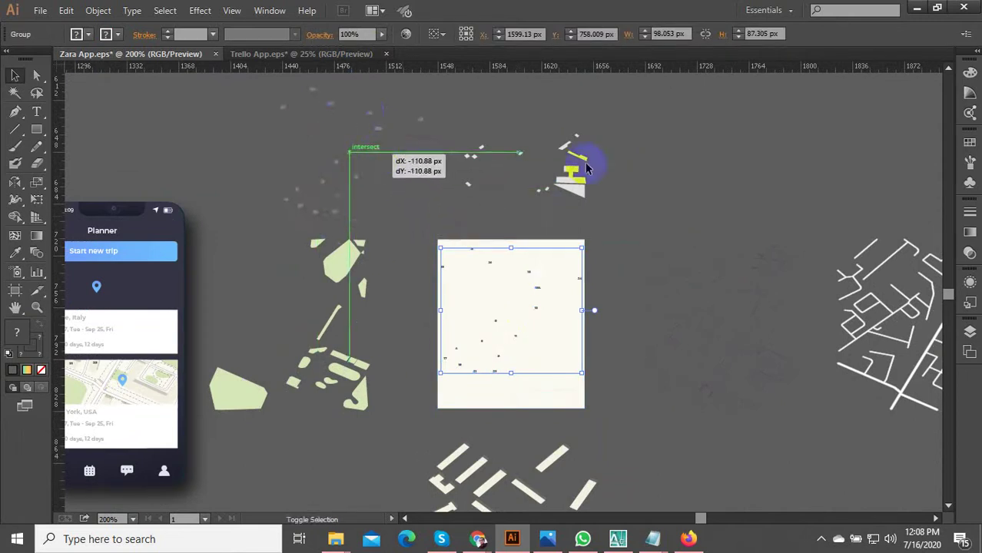
pyautogui.click(601, 187)
# Step: Examine the separated map layers beside the Planner phone and the full board of redesign screens
pyautogui.scroll(-3, 595, 195)
pyautogui.scroll(3, 635, 201)
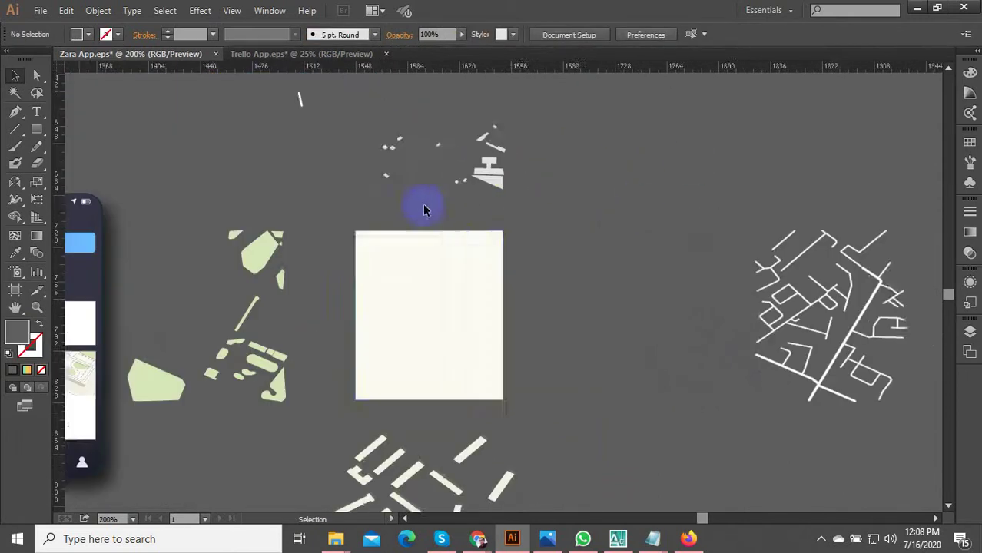
pyautogui.moveTo(357, 251); pyautogui.dragTo(536, 217)
pyautogui.moveTo(492, 263); pyautogui.dragTo(397, 241)
pyautogui.scroll(-2, 412, 247)
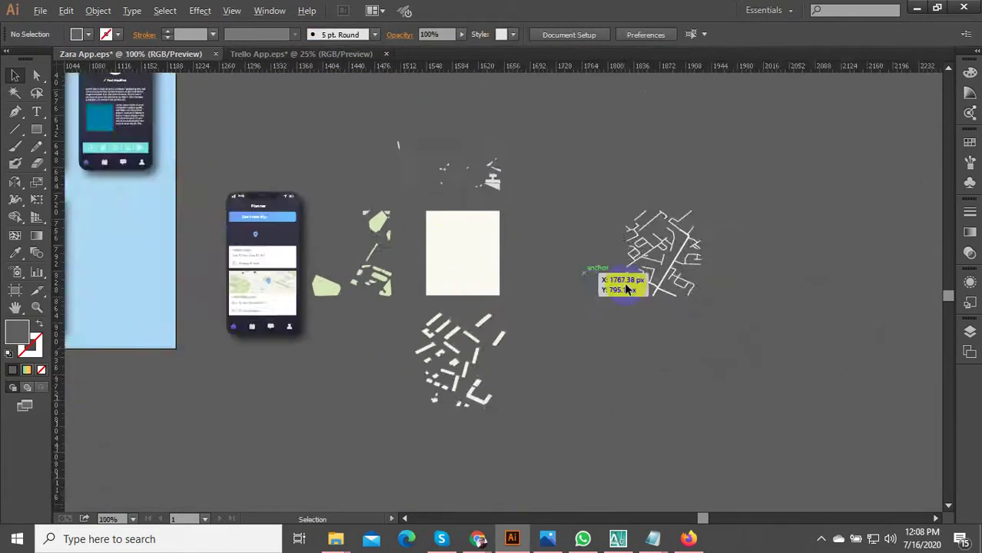
pyautogui.scroll(3, 607, 284)
pyautogui.scroll(-3, 588, 288)
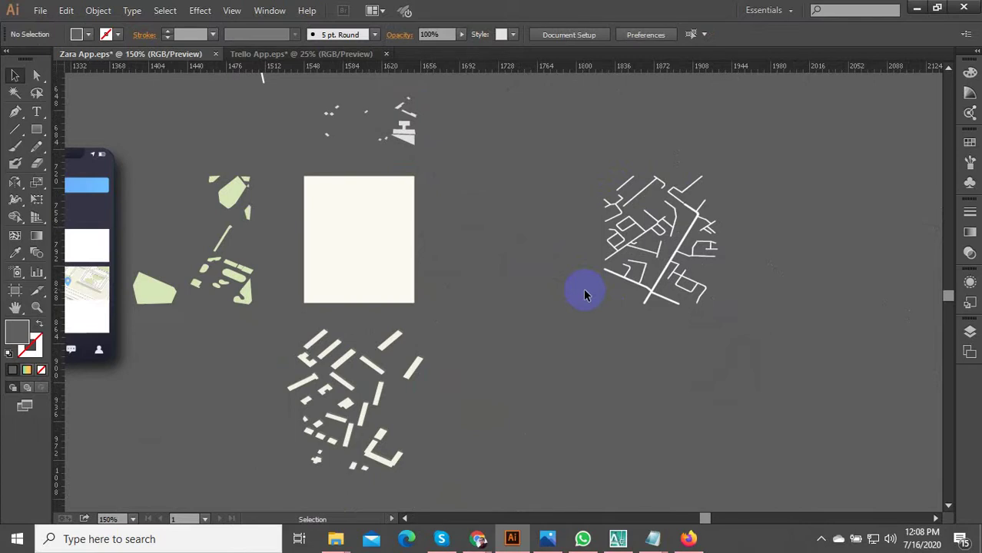
pyautogui.scroll(-4, 573, 266)
pyautogui.scroll(2, 518, 266)
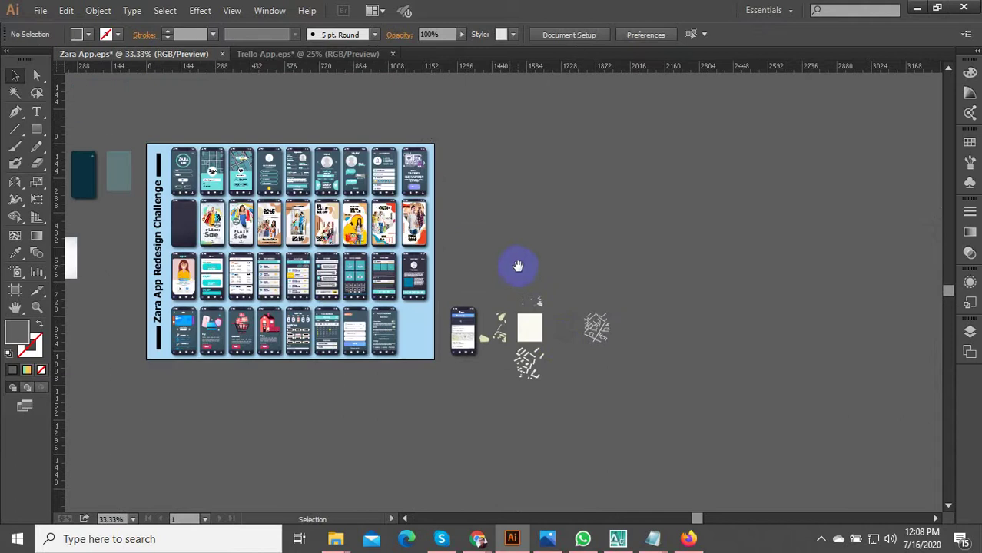
pyautogui.scroll(4, 501, 279)
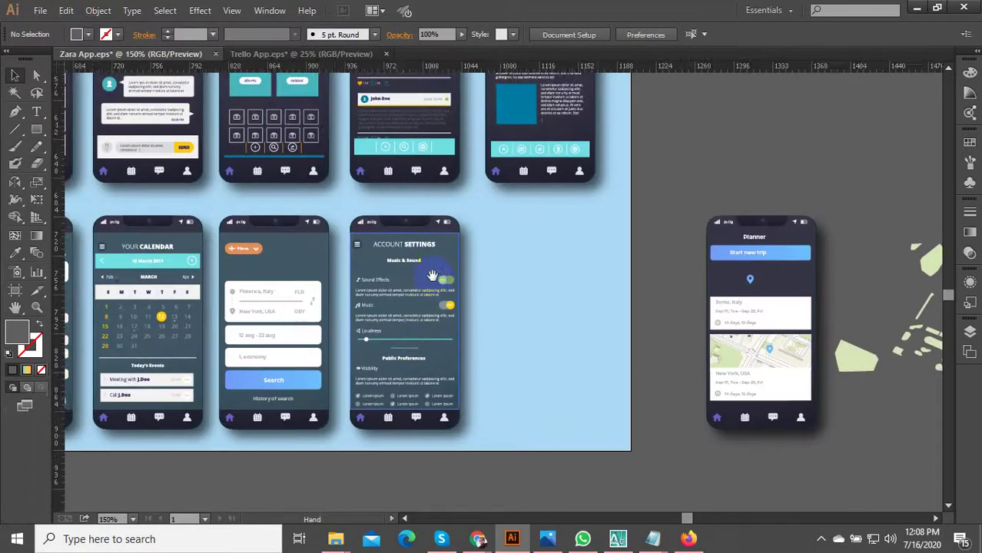
pyautogui.scroll(-2, 623, 269)
pyautogui.moveTo(393, 250); pyautogui.dragTo(462, 408)
pyautogui.scroll(-1, 471, 150)
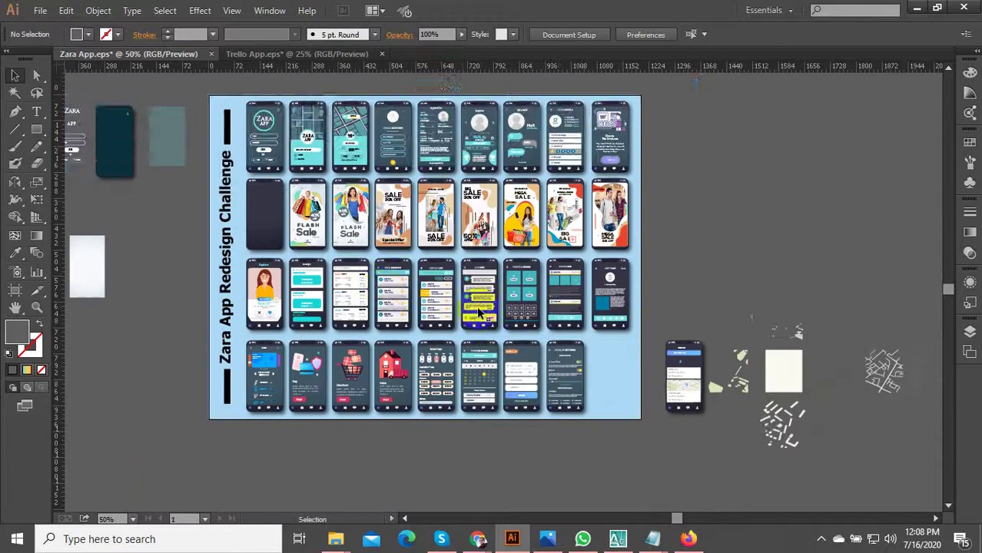
# Step: Examine the Zara App redesign screens up close, from the registration and sale posters to the inbox and contact list mockups
pyautogui.scroll(1, 479, 311)
pyautogui.scroll(1, 484, 304)
pyautogui.moveTo(470, 271); pyautogui.dragTo(430, 343)
pyautogui.scroll(-1, 408, 299)
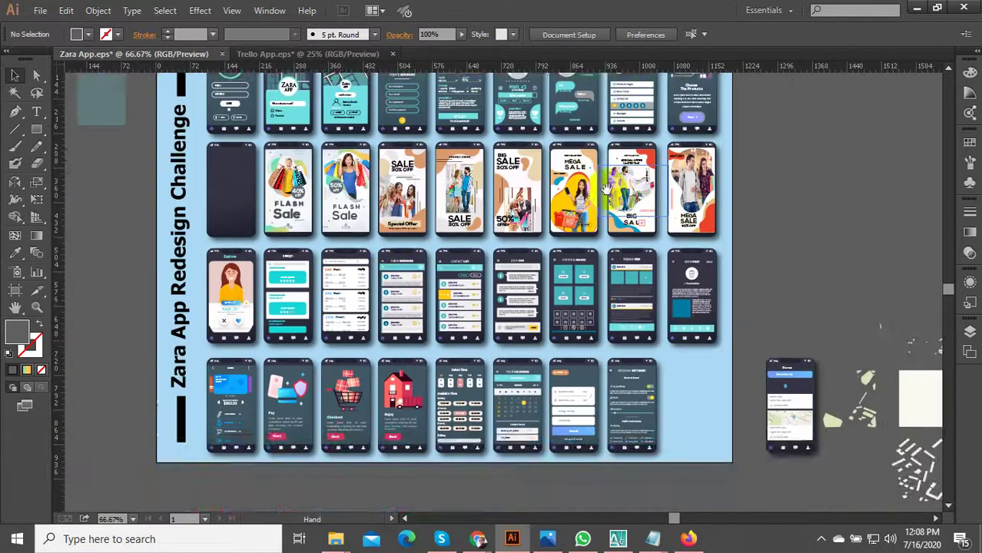
pyautogui.scroll(2, 607, 188)
pyautogui.scroll(2, 442, 192)
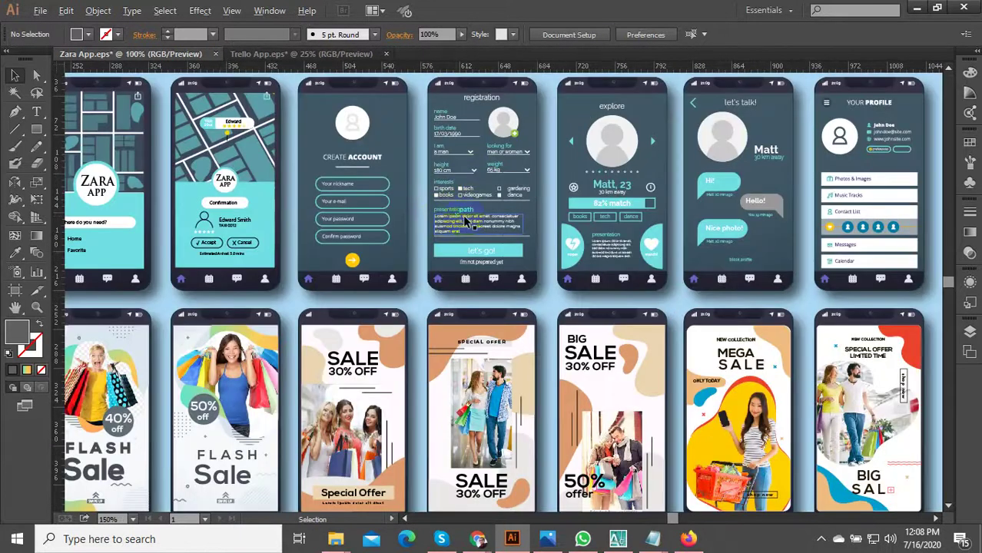
pyautogui.scroll(-3, 465, 222)
pyautogui.scroll(4, 499, 274)
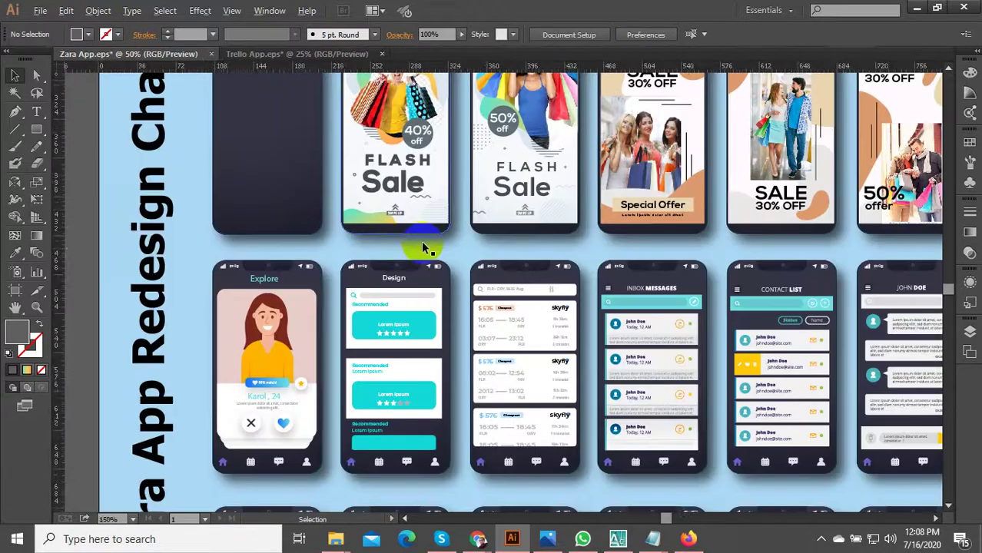
pyautogui.scroll(-3, 425, 247)
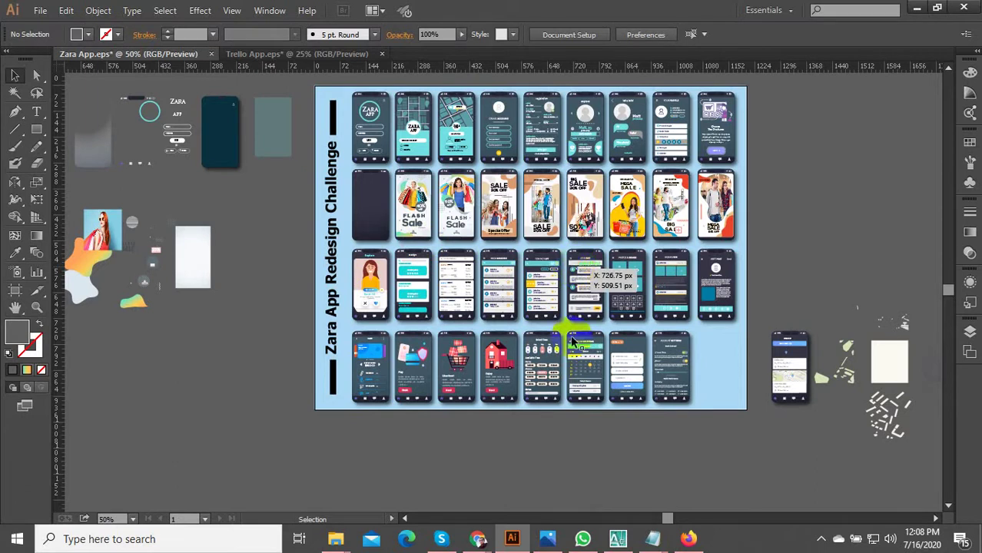
# Step: Switch to Chrome, look through the Shopping App project page on Behance and open the account's own profile
pyautogui.moveTo(478, 538)
pyautogui.click(415, 484)
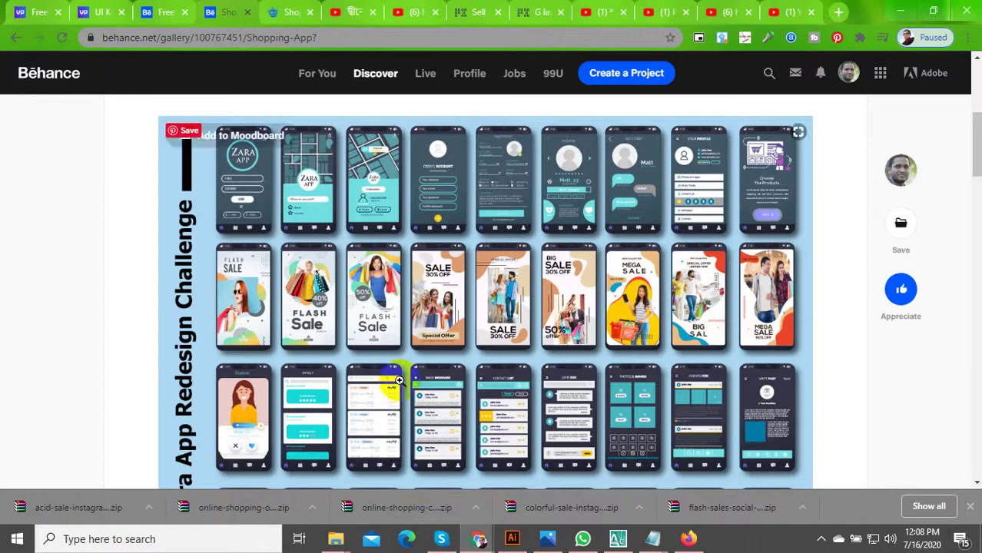
pyautogui.scroll(-4, 425, 203)
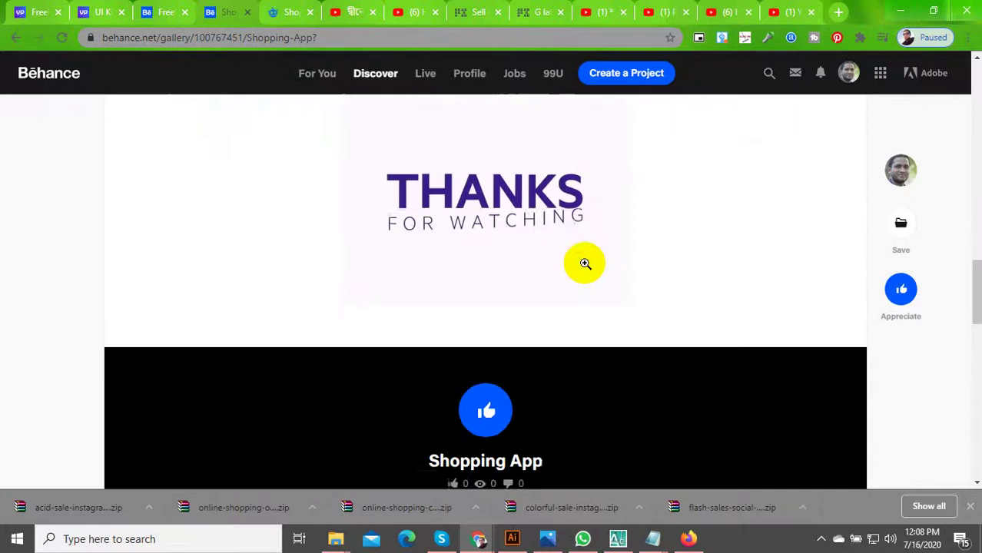
pyautogui.scroll(9, 561, 254)
pyautogui.scroll(-9, 435, 302)
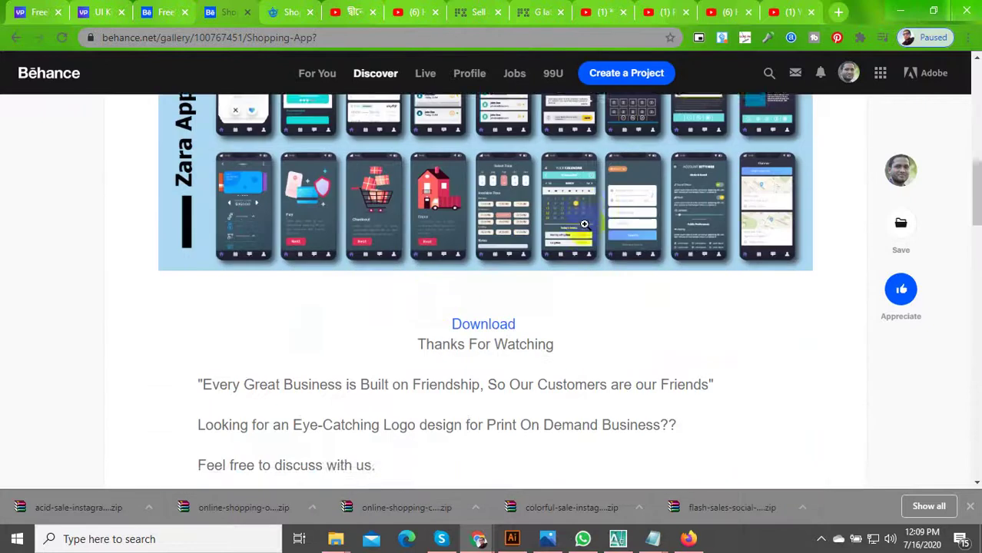
pyautogui.scroll(5, 581, 233)
pyautogui.click(849, 72)
pyautogui.click(667, 198)
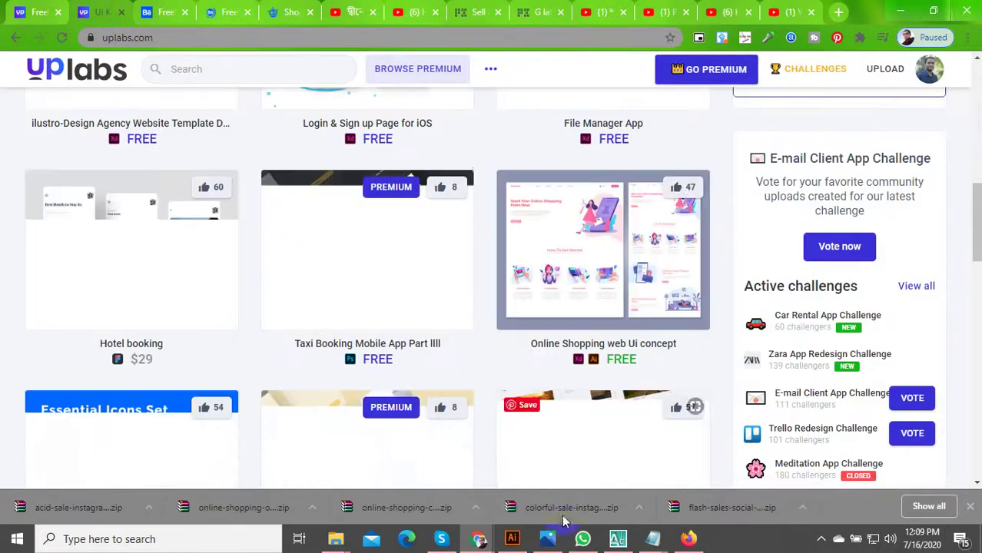
# Step: Switch to Firefox, open the creator's UpLabs profile from the Shopping App post and browse the uploaded designs
pyautogui.click(686, 538)
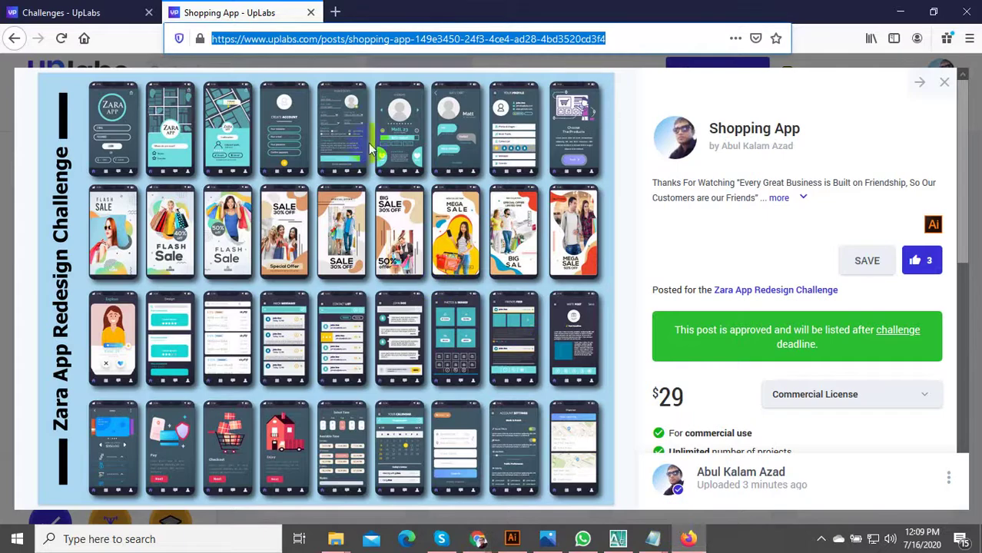
pyautogui.click(757, 148)
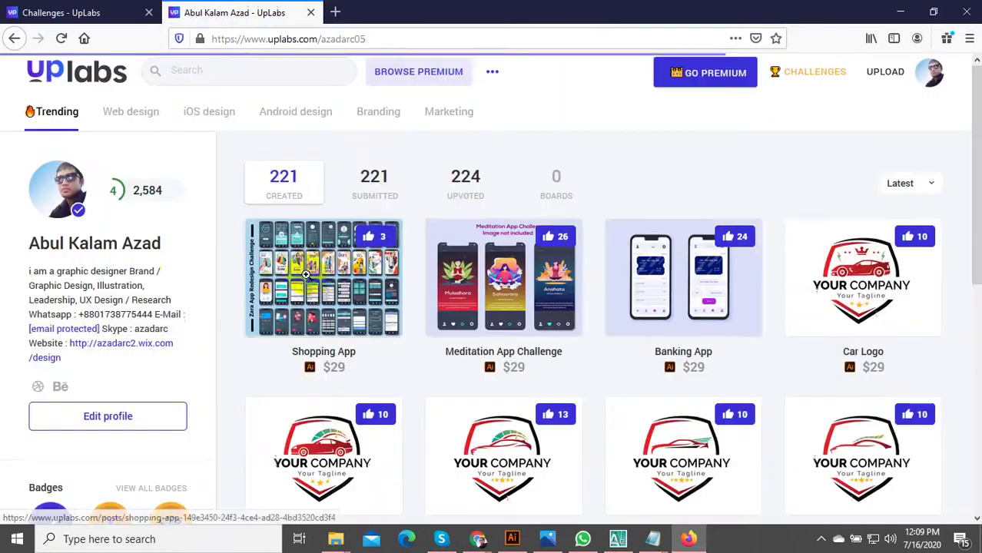
pyautogui.scroll(-5, 278, 256)
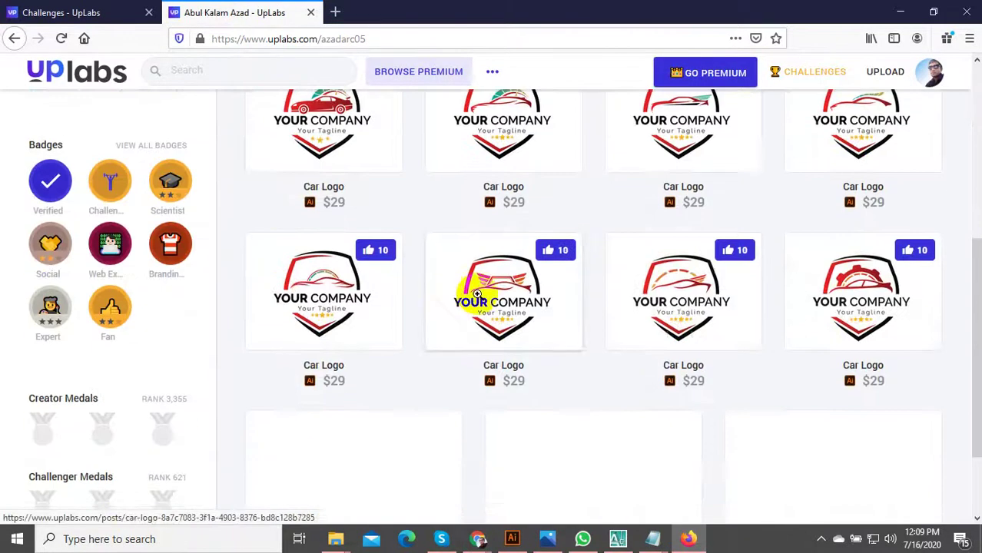
pyautogui.scroll(5, 469, 299)
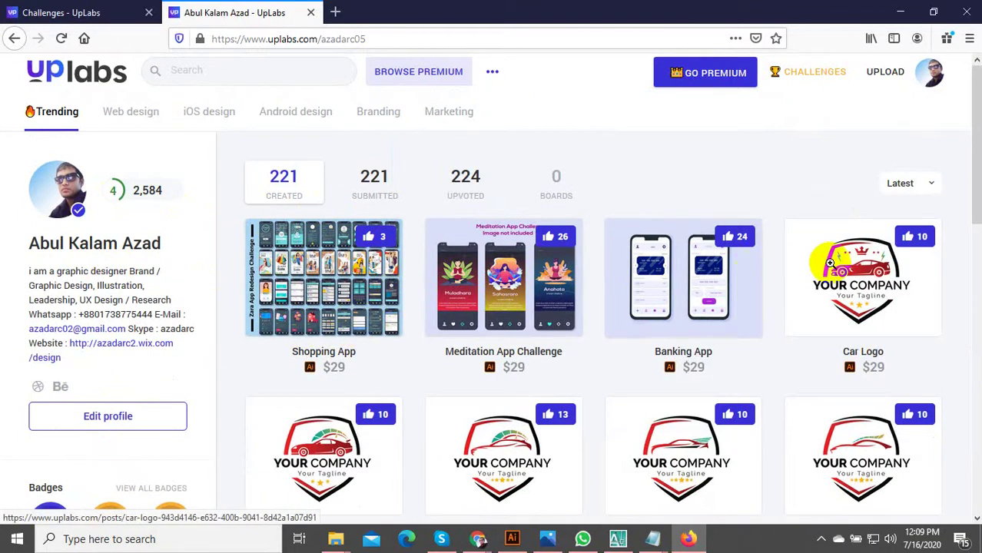
pyautogui.scroll(-1, 313, 310)
pyautogui.scroll(-12, 313, 310)
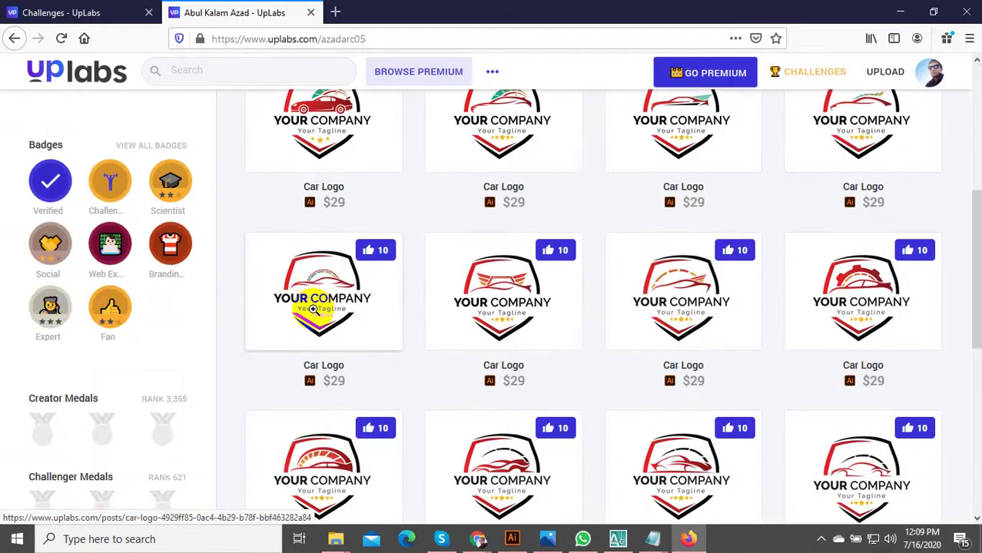
pyautogui.scroll(12, 320, 318)
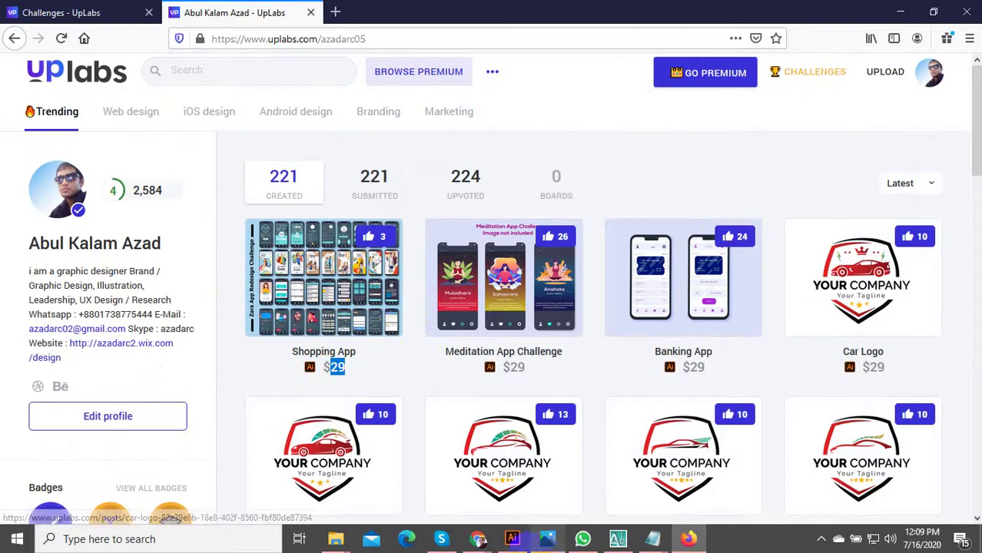
# Step: Switch to Chrome and open the signed-in UpLabs account's profile and its sales page
pyautogui.moveTo(478, 539)
pyautogui.click(411, 484)
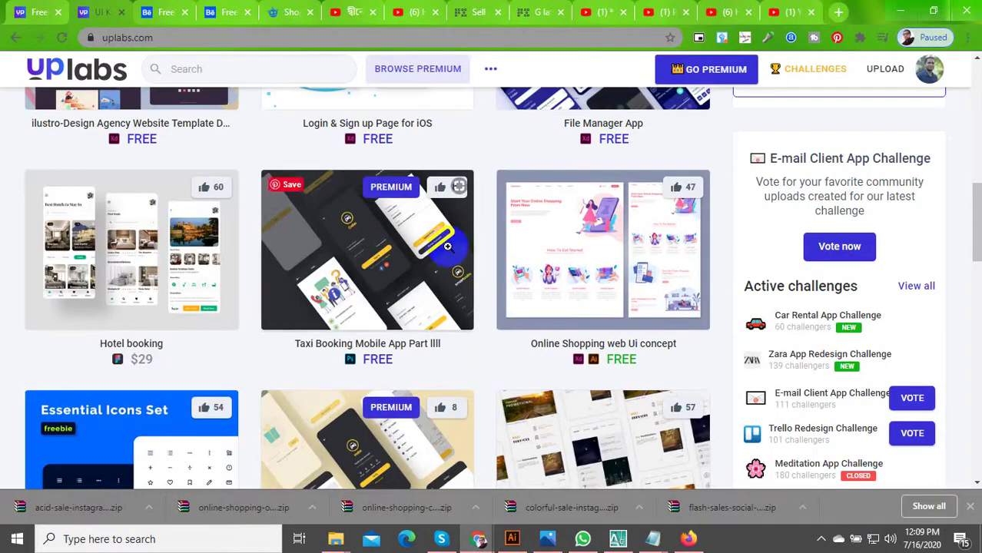
pyautogui.click(930, 69)
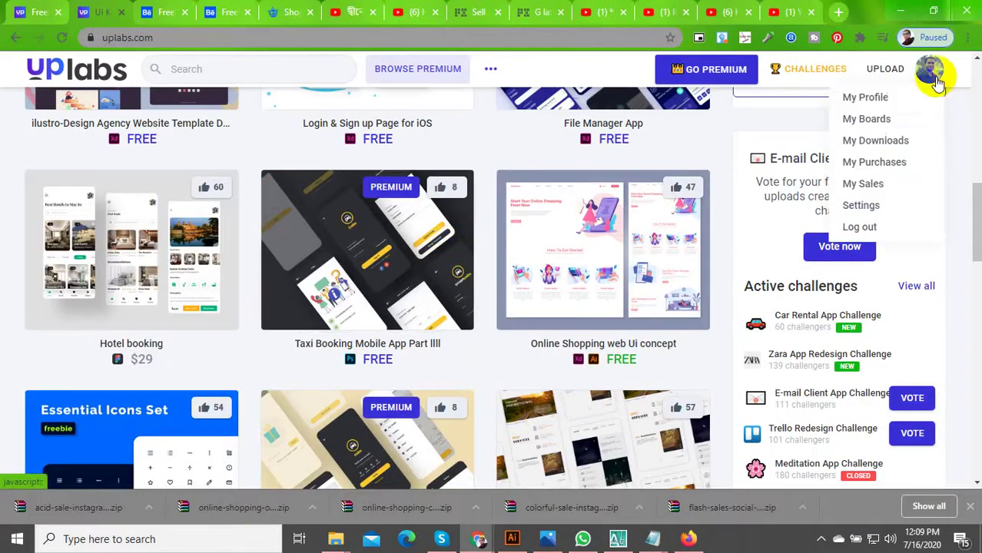
pyautogui.click(881, 111)
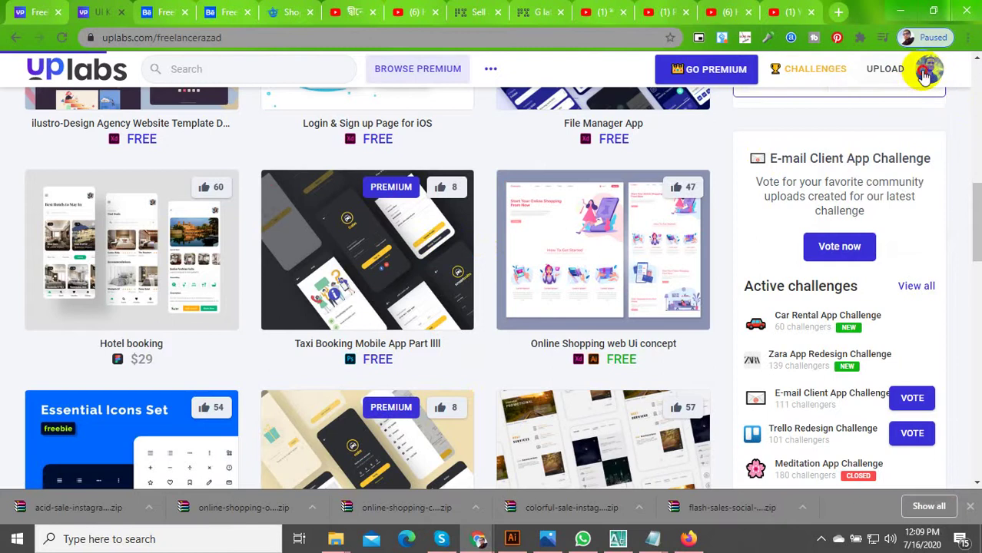
pyautogui.click(927, 69)
pyautogui.click(857, 182)
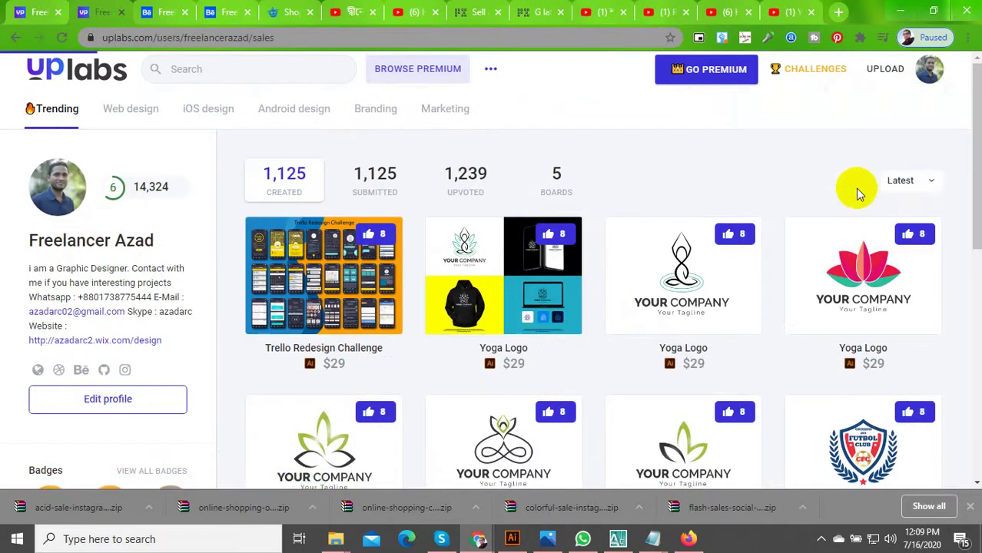